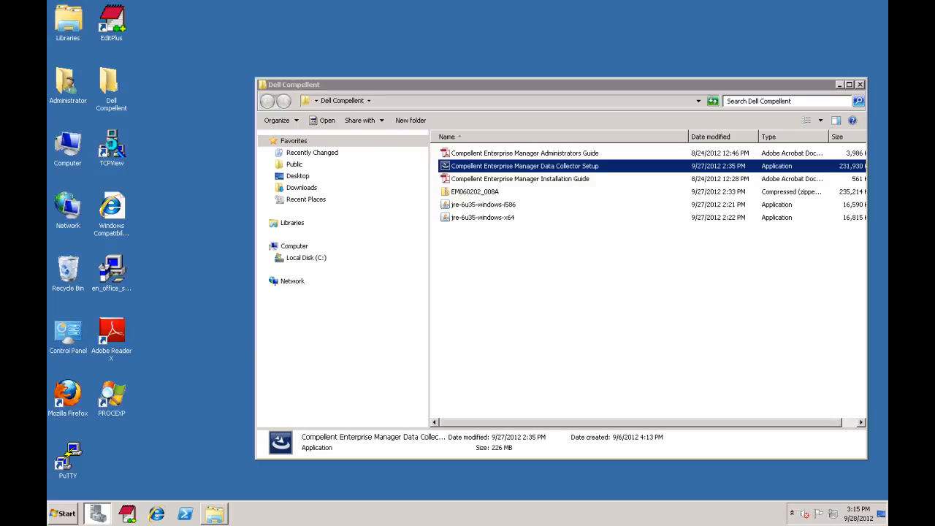
left_click(98, 514)
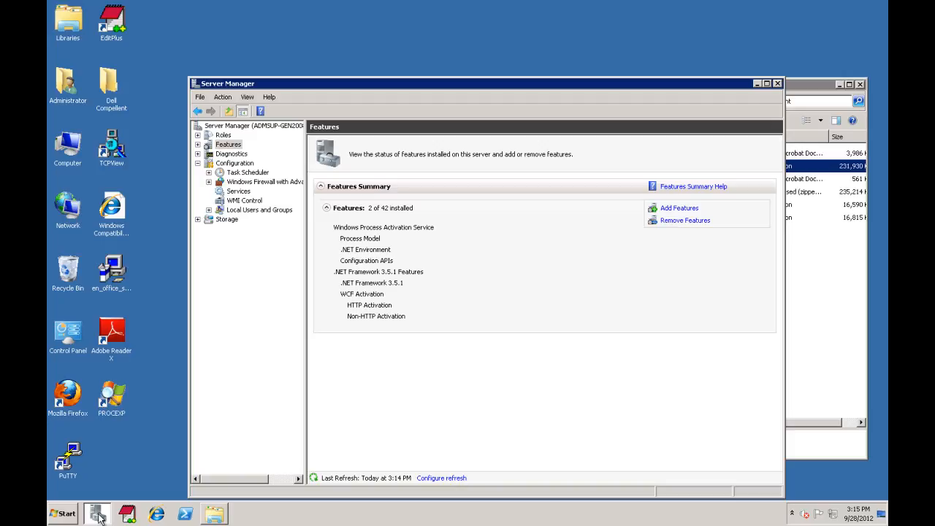
left_click(757, 83)
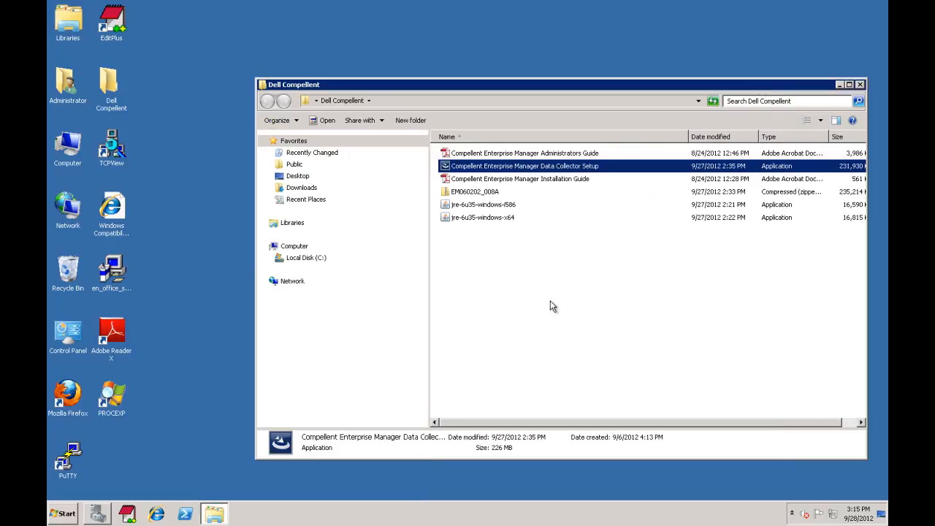
- Run Data Collector Setup and complete the Compellent Enterprise Manager Data Collector installation
double_click(526, 168)
left_click(501, 264)
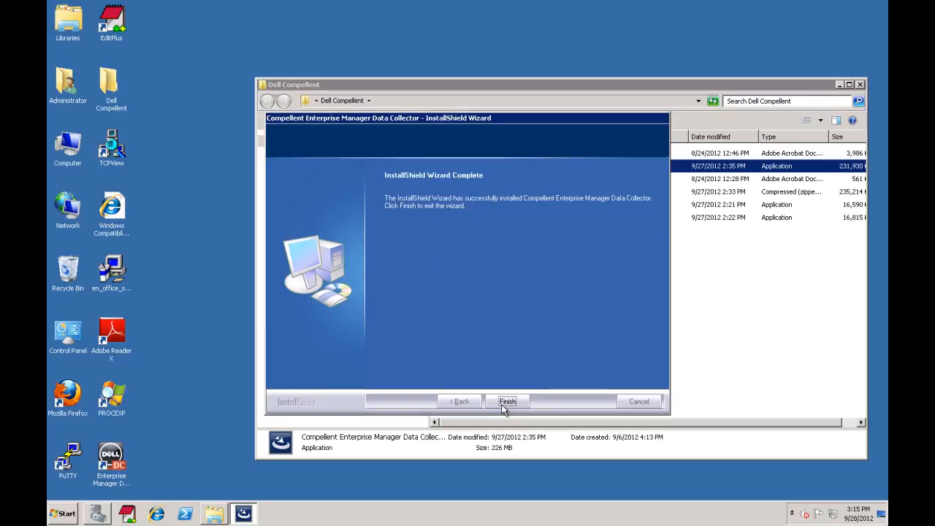
left_click(507, 402)
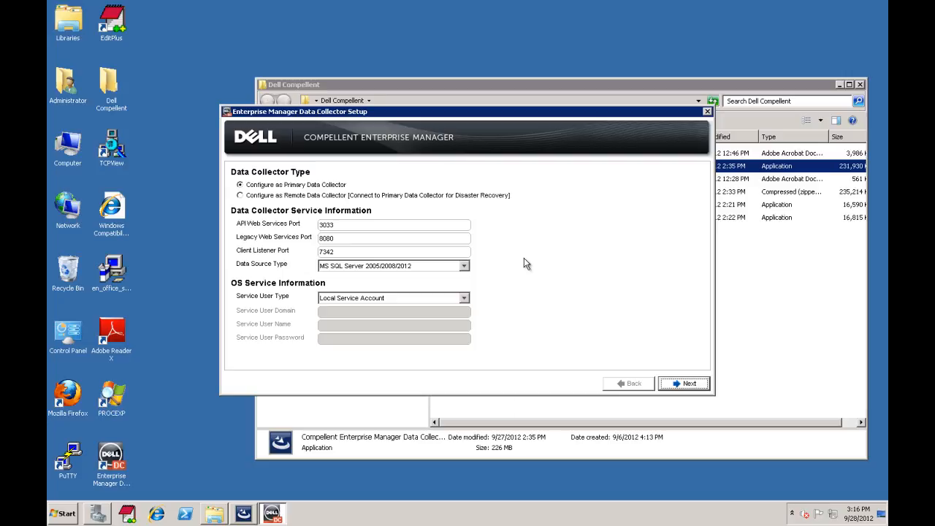
- Use File System as the data source, skip license activation, and keep the default data location
left_click(463, 265)
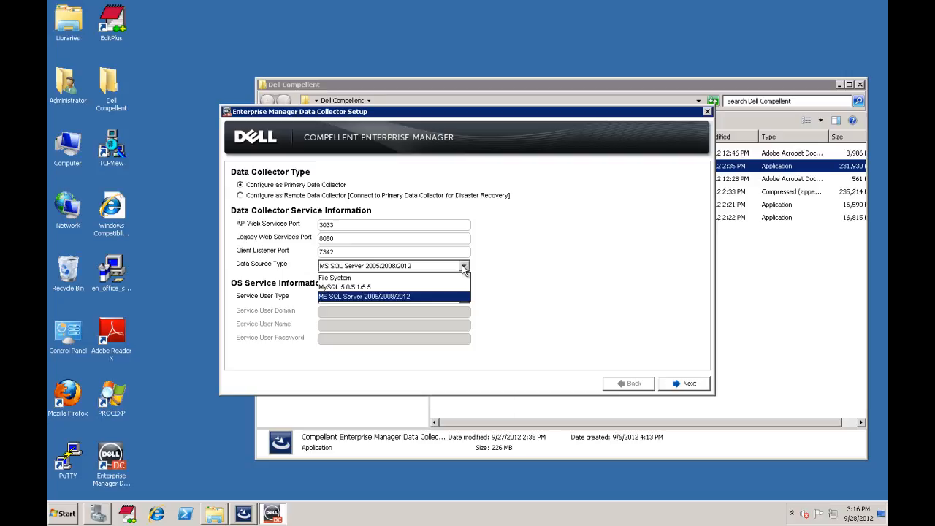
left_click(447, 277)
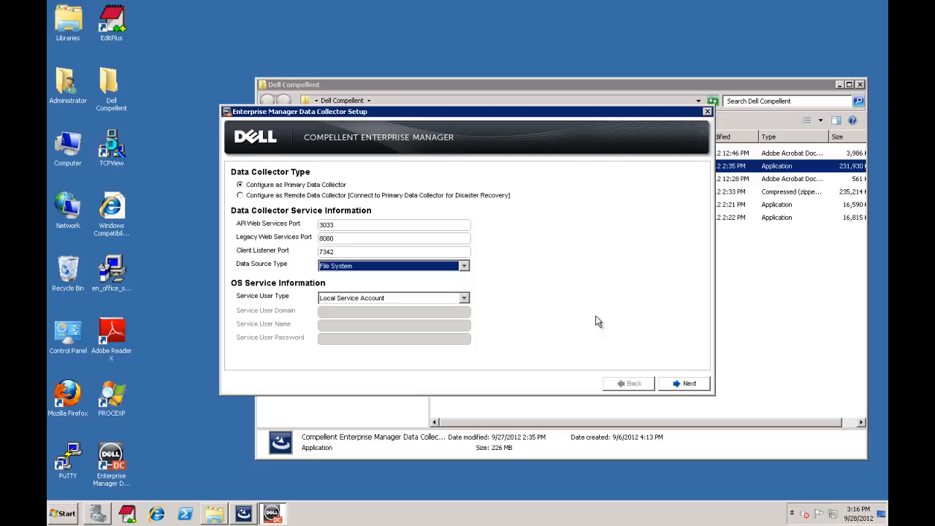
left_click(684, 385)
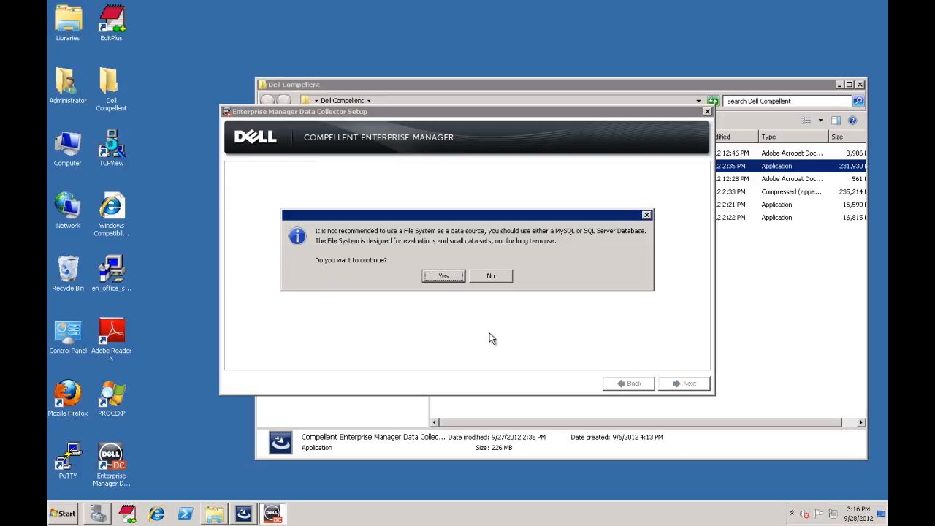
left_click(444, 276)
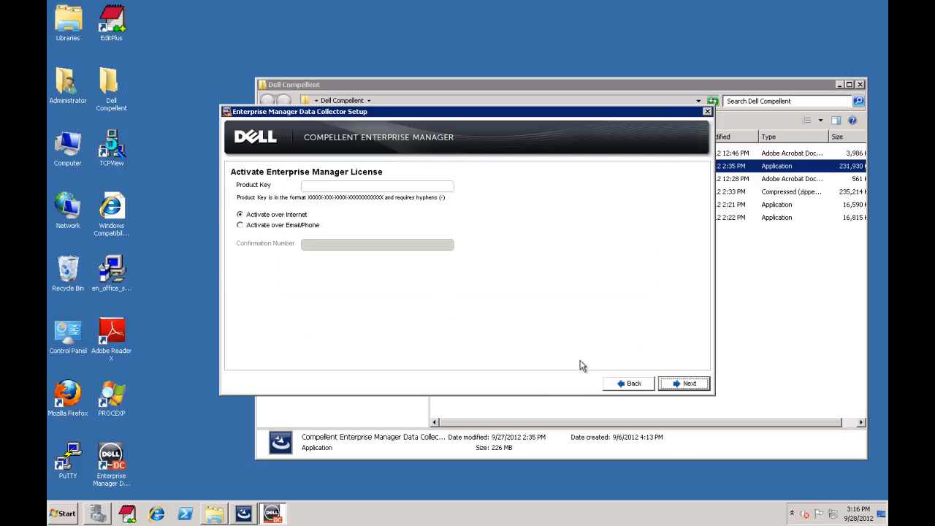
left_click(679, 387)
left_click(439, 268)
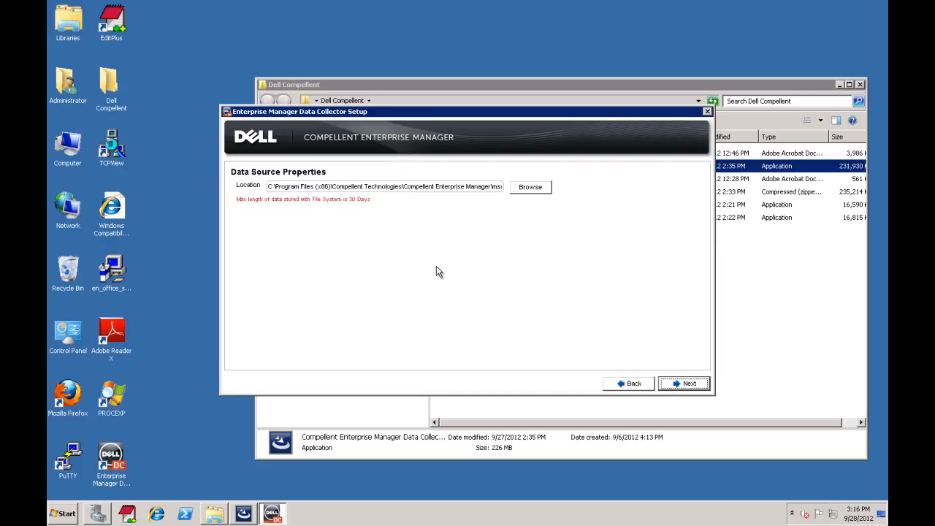
left_click(690, 388)
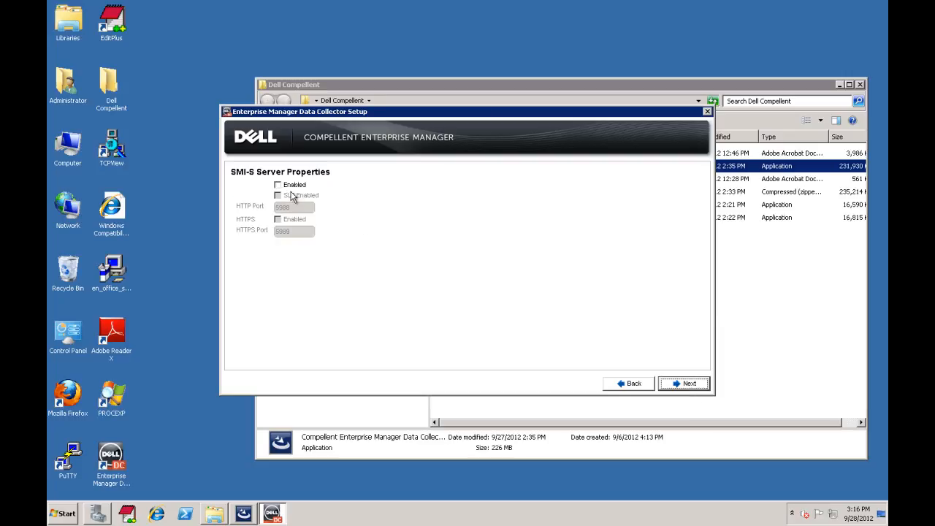
- Enable the SMI-S server with HTTP 5988 and HTTPS 5989
left_click(279, 185)
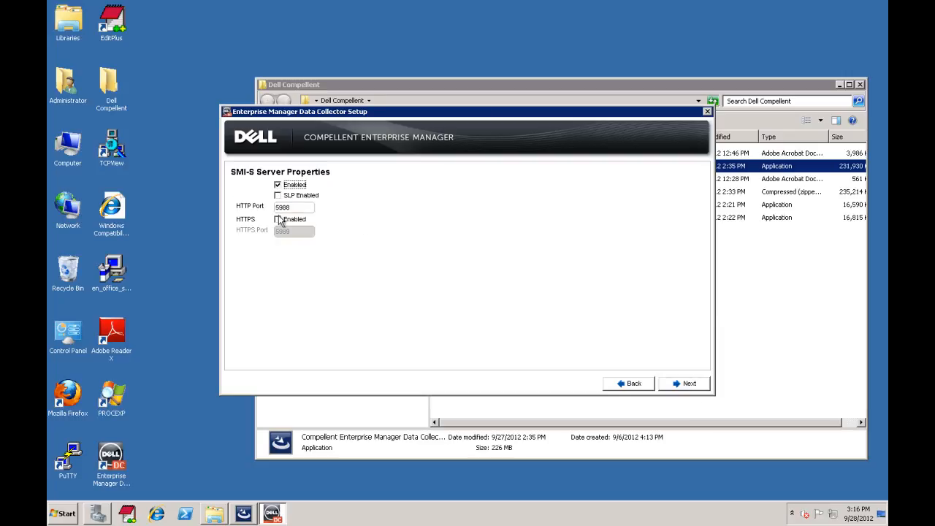
left_click(278, 219)
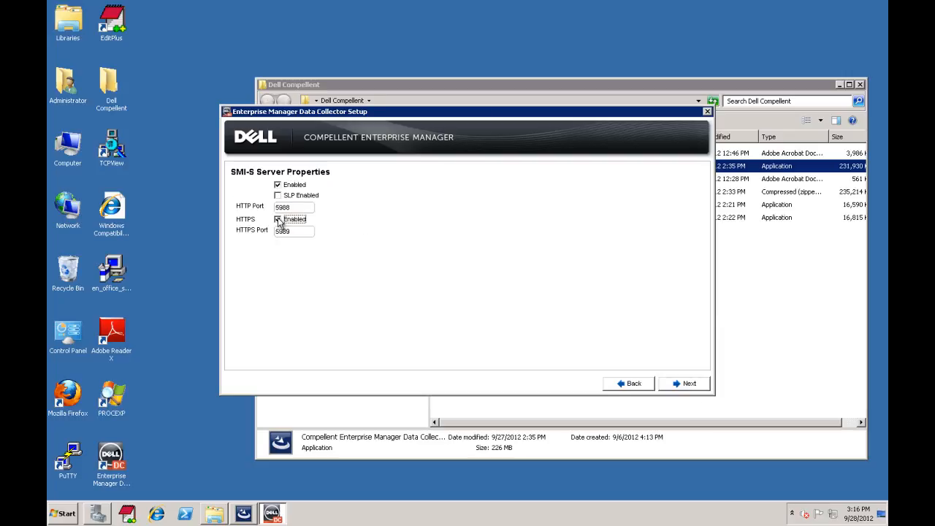
left_click(685, 383)
left_click(382, 187)
- Create the 'administrator' user with a confirmed password and start the Data Collector service
type("administr")
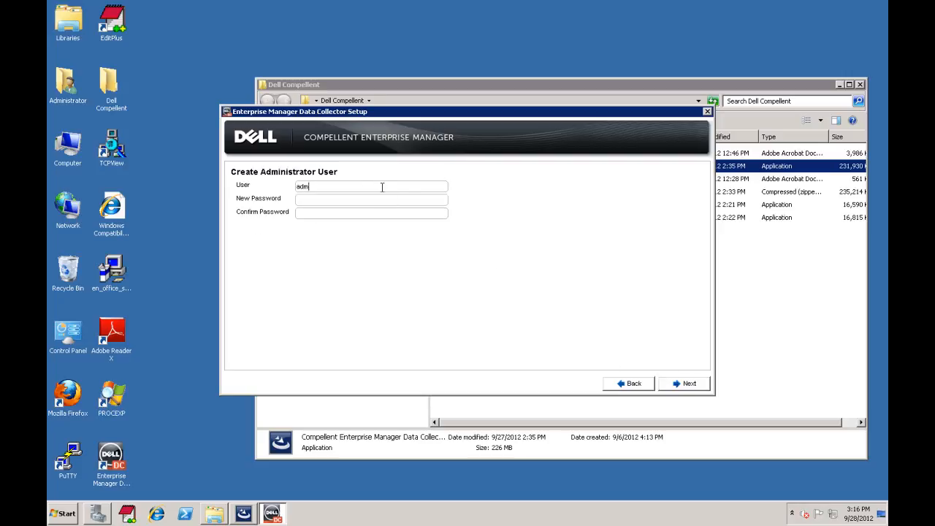
type("ator")
type("********")
key("Tab")
type("********")
left_click(680, 386)
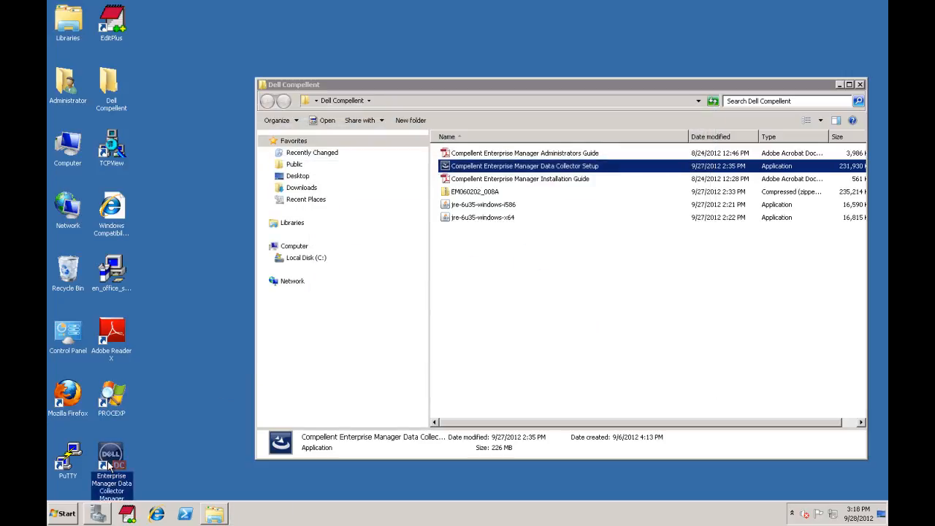
double_click(108, 465)
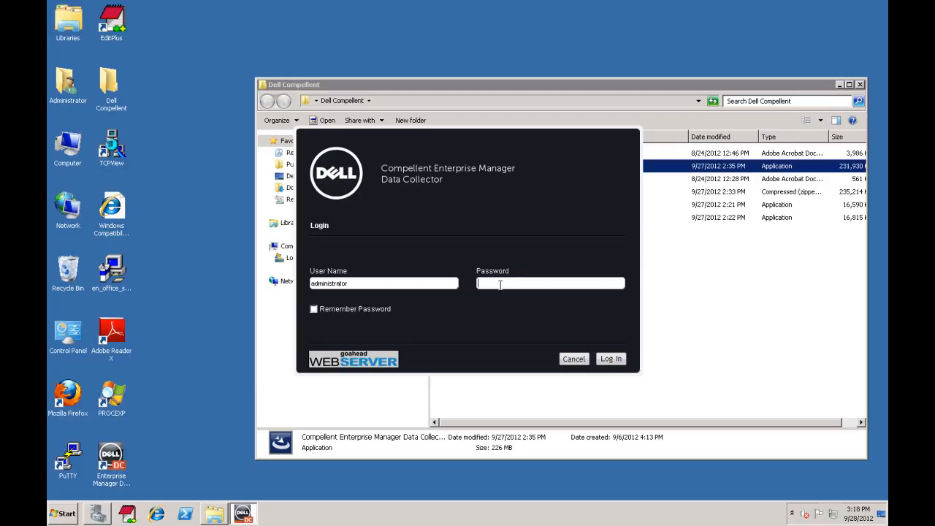
- Log in to Data Collector Manager with the administrator password
left_click(499, 285)
type("********")
key("Return")
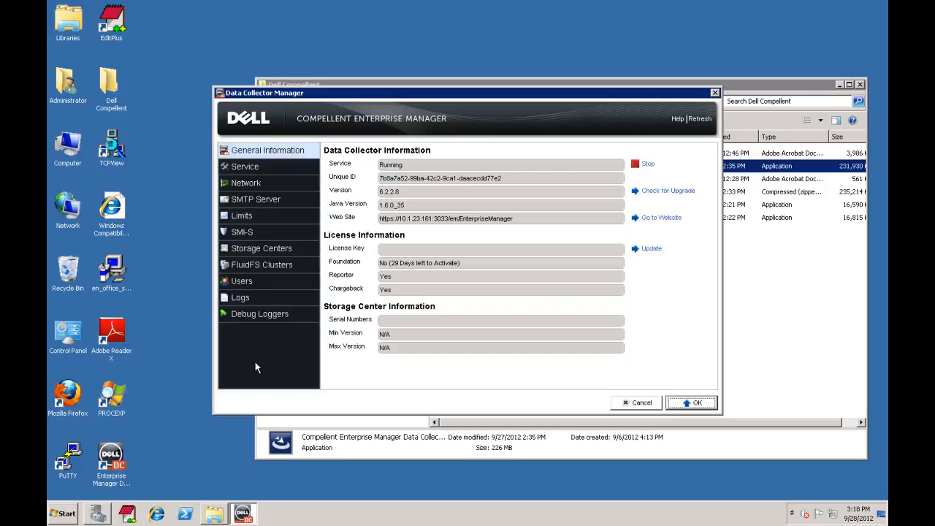
- Confirm the collector service is running in Server Manager, then show the Users list
left_click(97, 514)
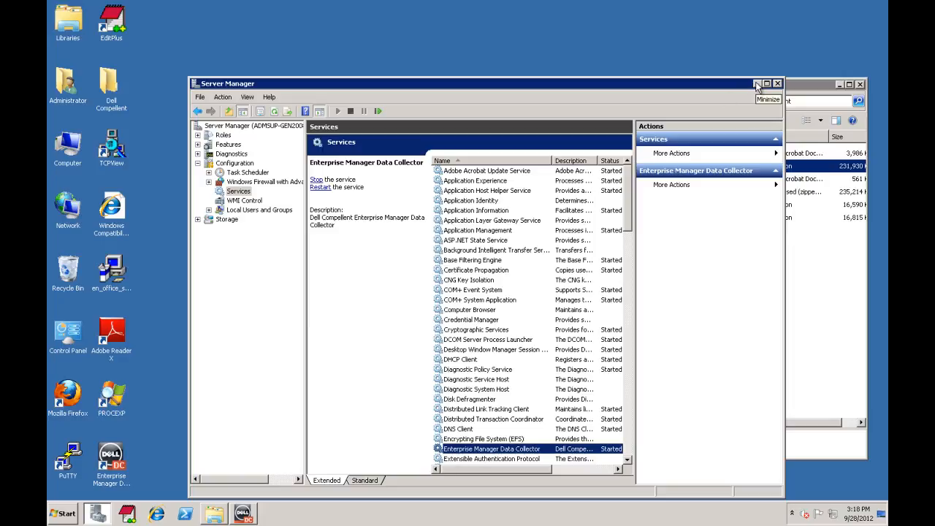
left_click(756, 84)
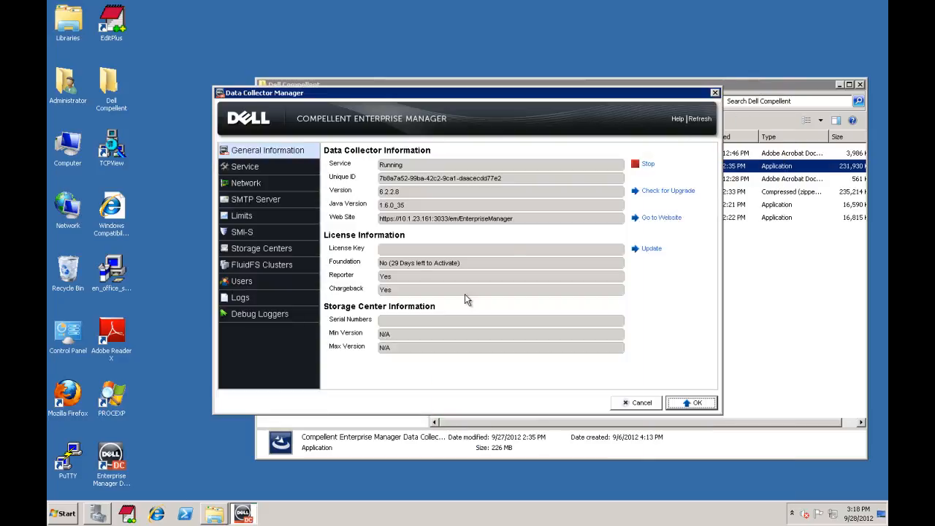
left_click(245, 283)
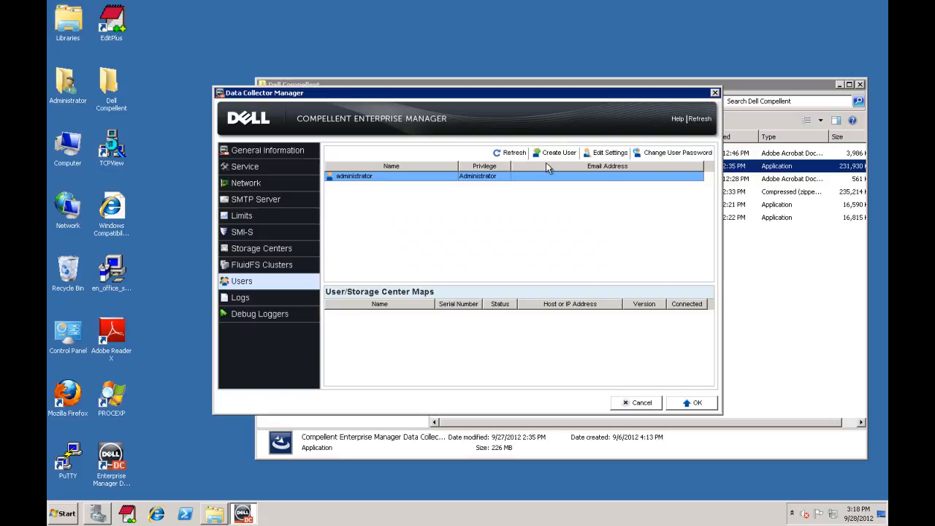
- Create user 'smis' with Administrator privilege and a confirmed password
left_click(557, 153)
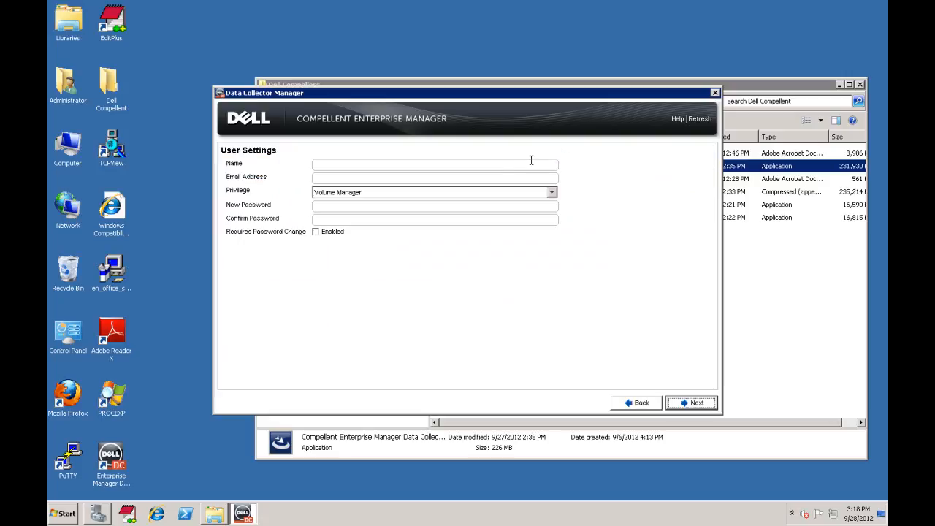
left_click(523, 163)
type("smis")
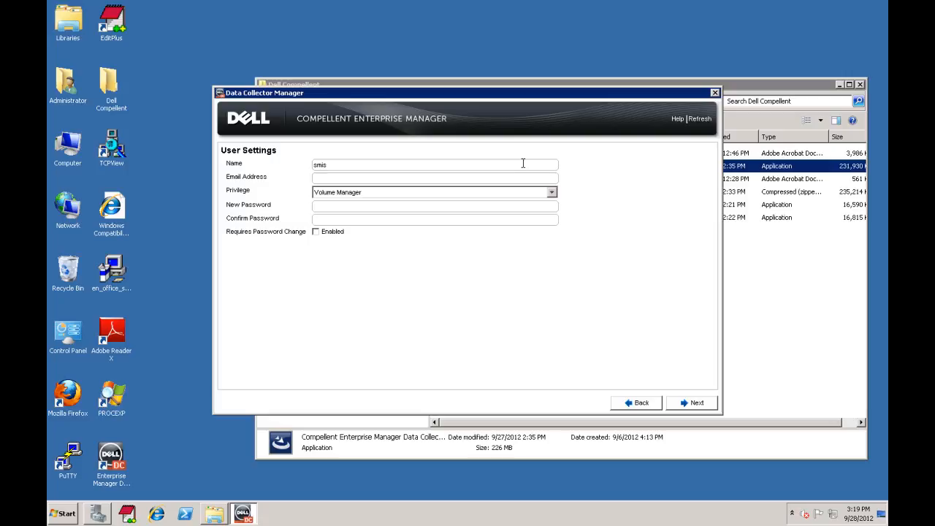
key("Tab")
key("Down")
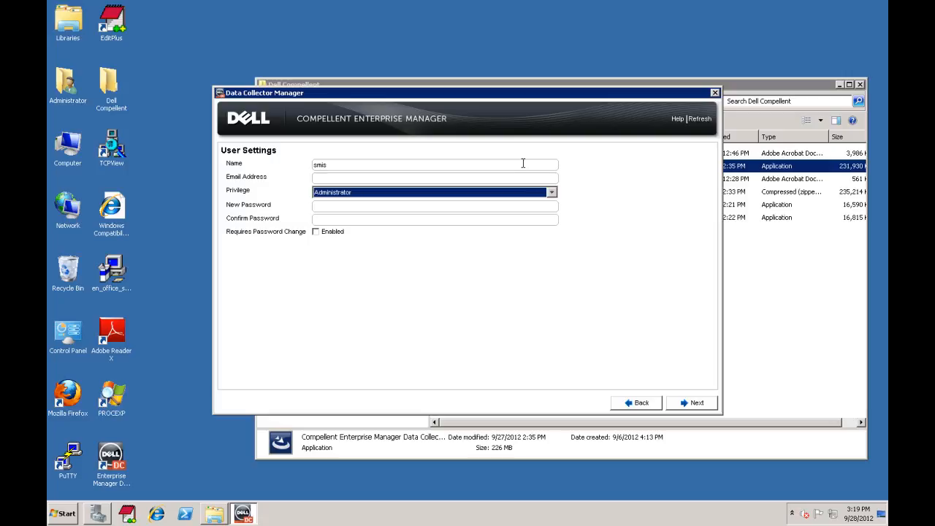
left_click(432, 205)
type("****")
key("Tab")
type("****")
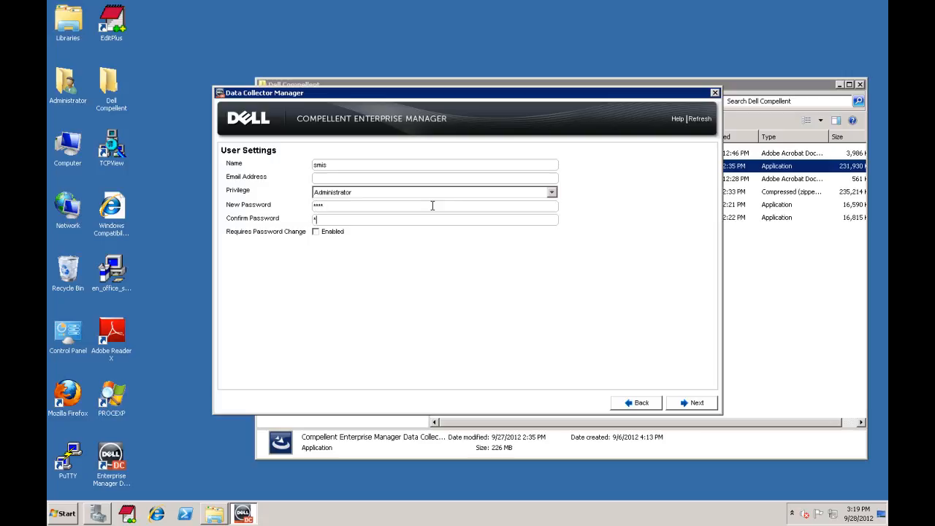
left_click(696, 404)
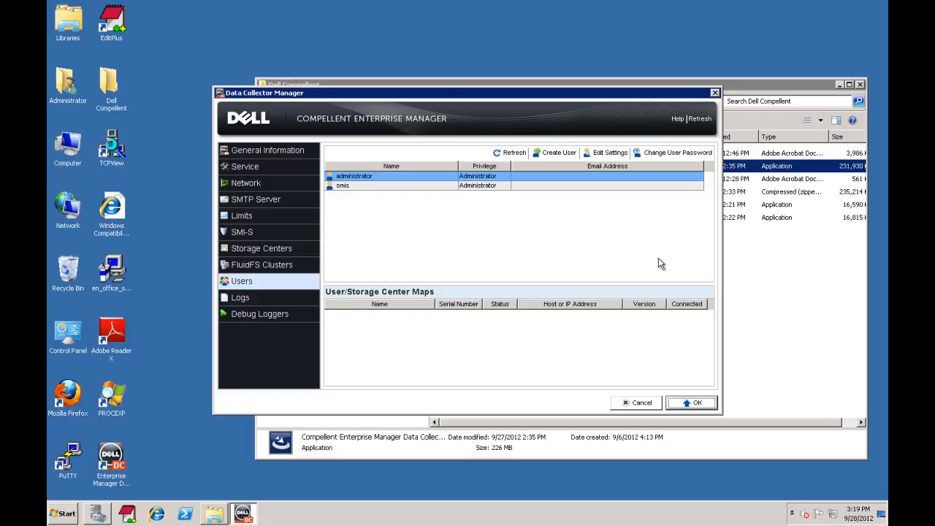
- Copy the collector's web address from General Information and load it in Internet Explorer
left_click(251, 151)
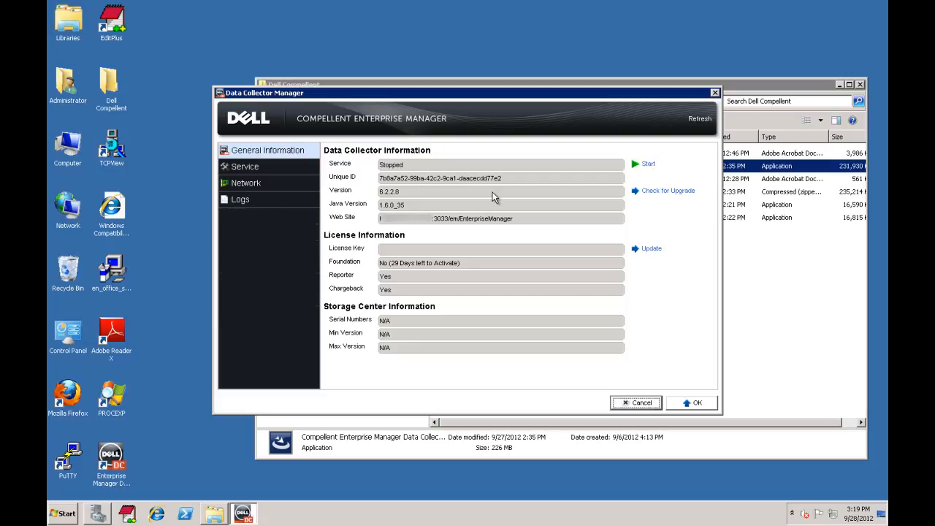
left_click_drag(518, 220, 381, 224)
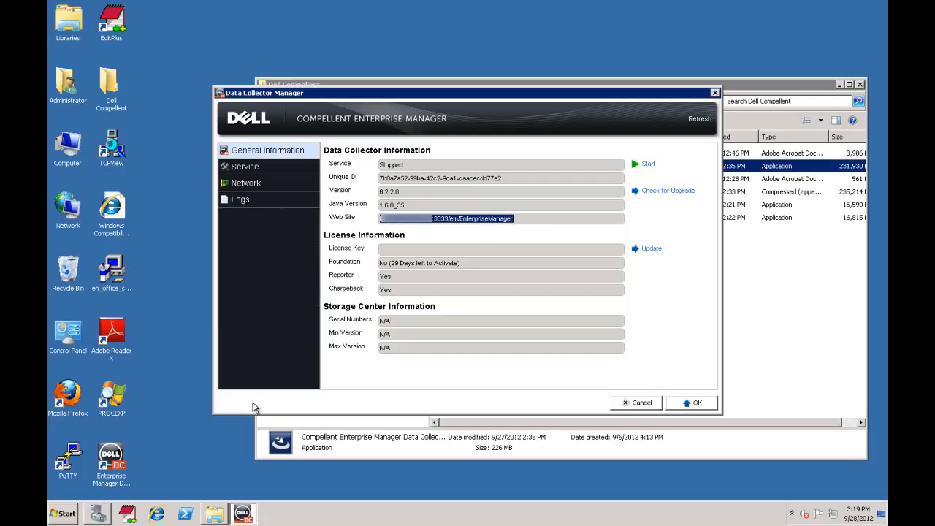
left_click(156, 514)
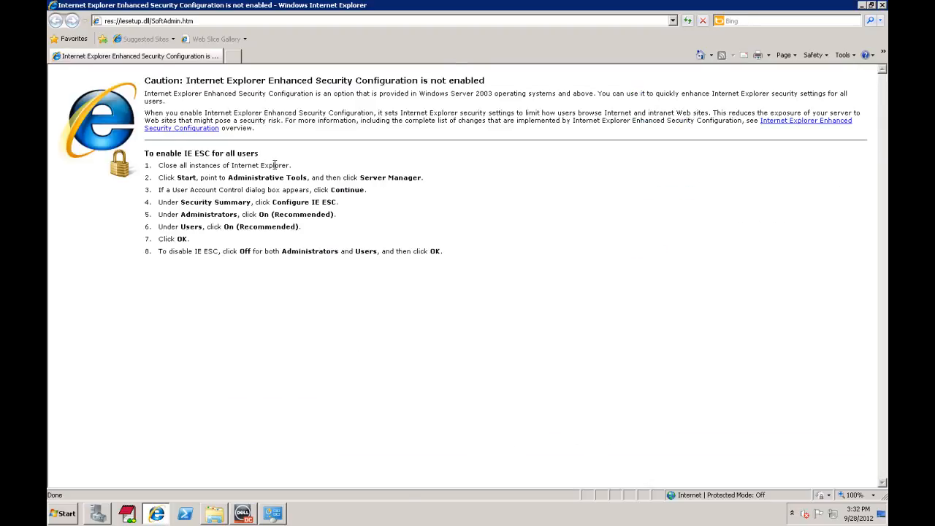
left_click(239, 25)
type("https://10.1.21.56:3033/em/EnterpriseManager")
key("Return")
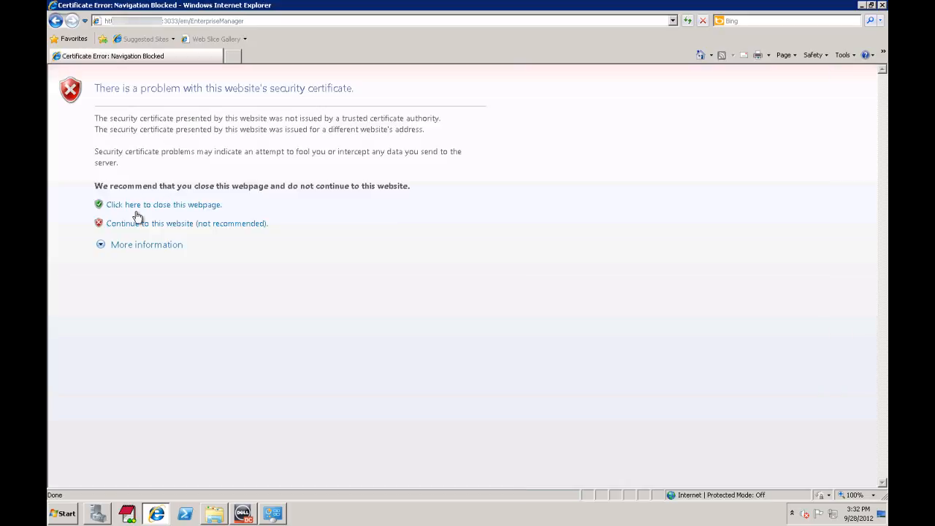
- Download the Client Installer (.exe) into the Dell Compellent folder and run it
left_click(147, 225)
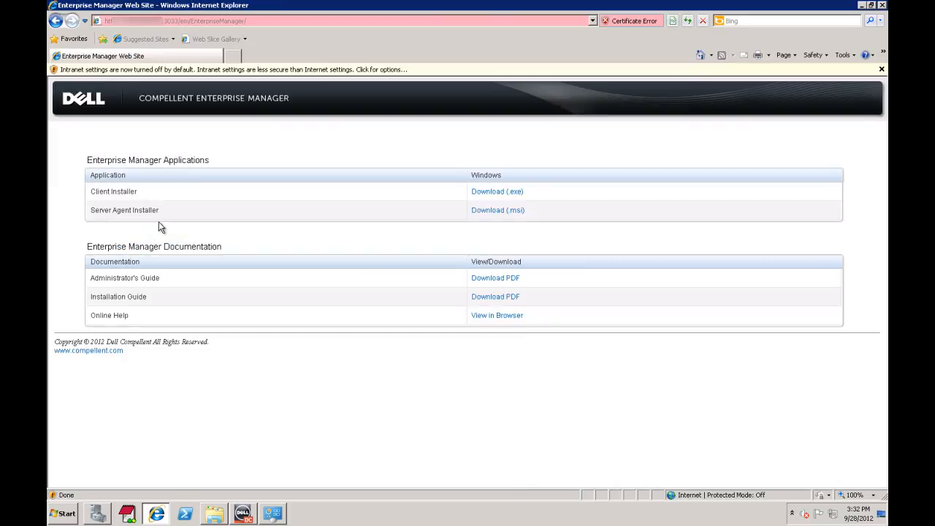
left_click(511, 190)
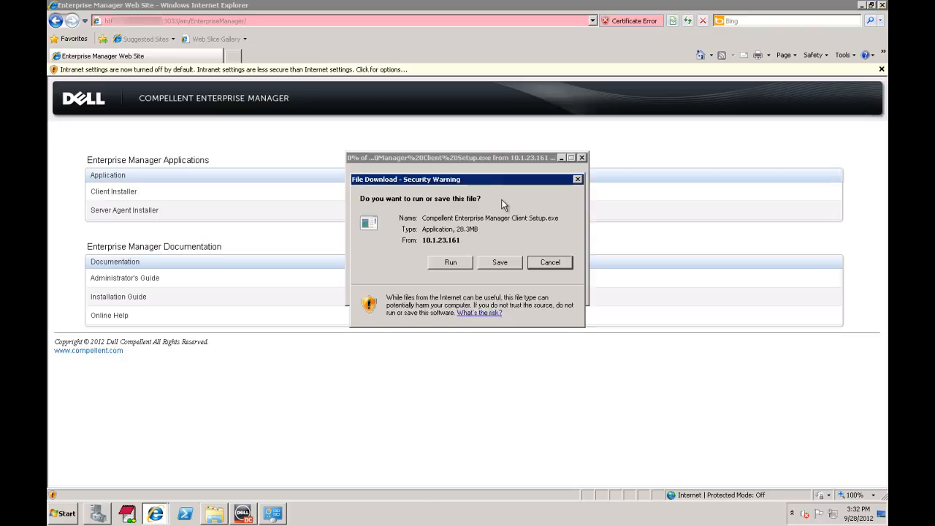
left_click(498, 261)
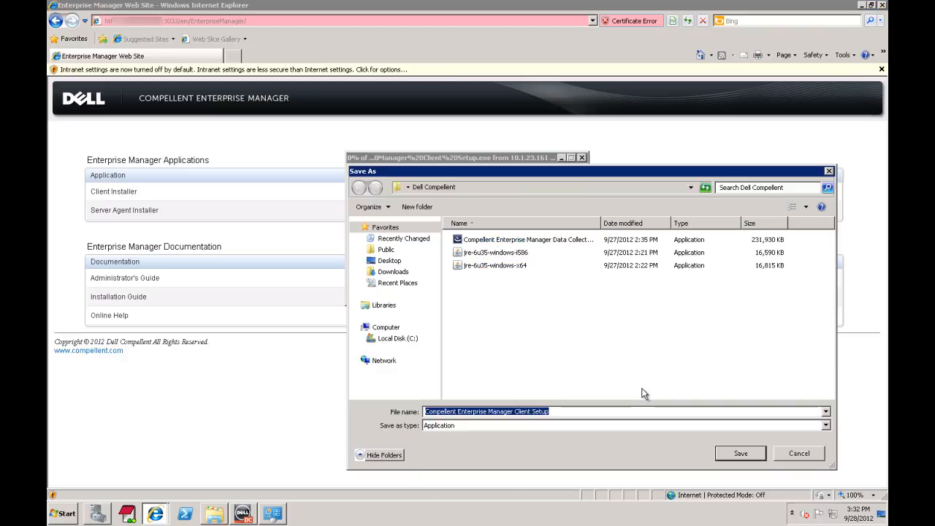
left_click(739, 453)
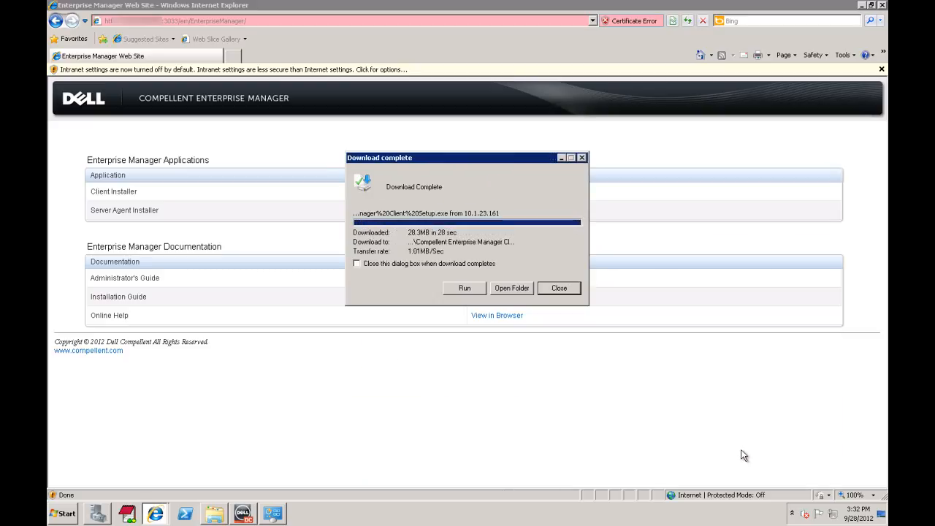
left_click(465, 287)
- Close Internet Explorer, accept the license, and complete the Enterprise Manager Client installation
left_click(516, 250)
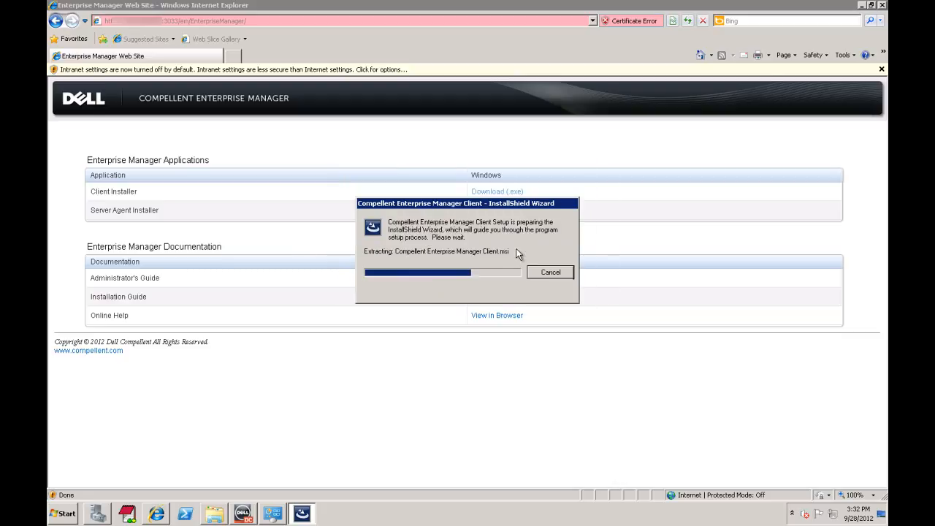
left_click(881, 6)
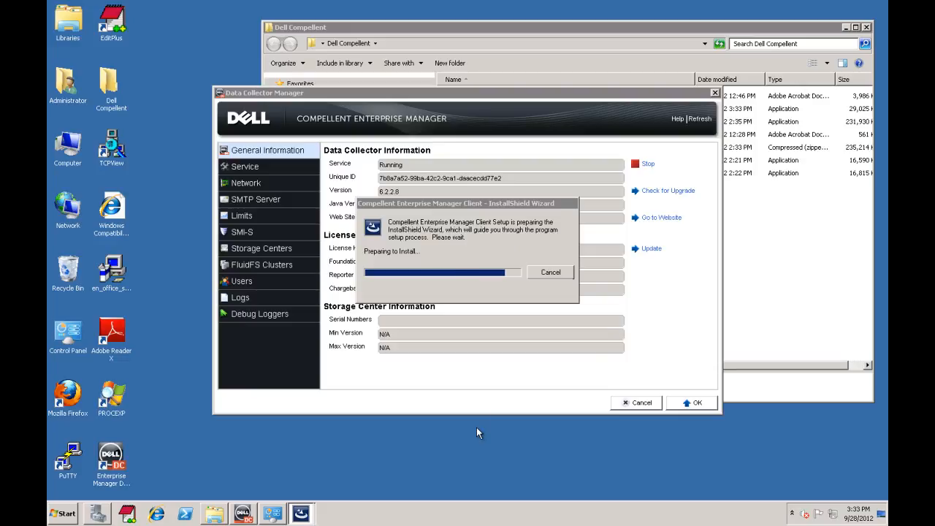
left_click(506, 401)
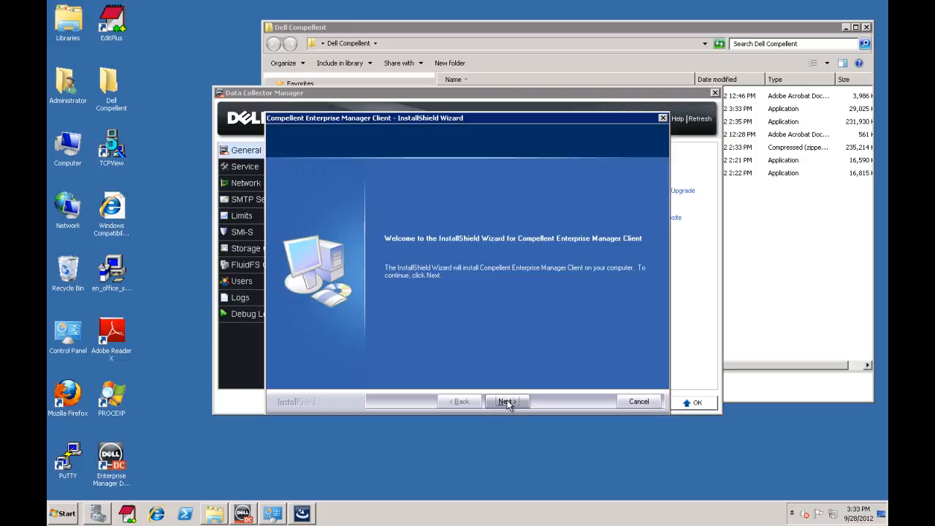
left_click(508, 401)
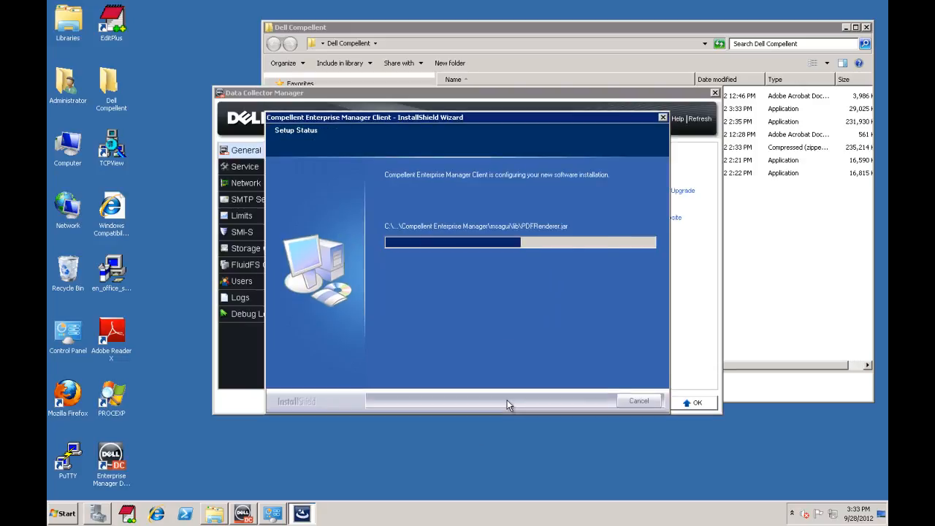
left_click(507, 401)
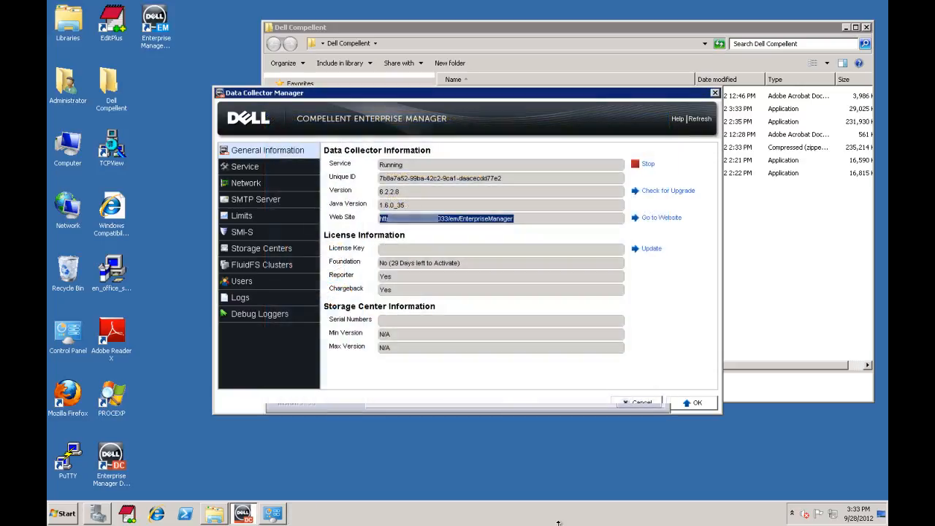
- Log in to Enterprise Manager Client as smis on localhost port 3033 and dismiss the license message
left_click(145, 36)
double_click(145, 36)
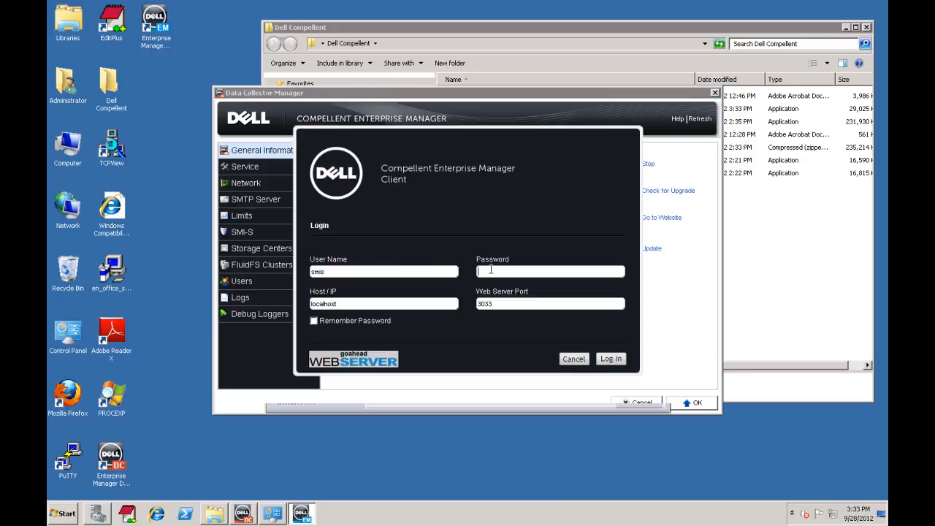
left_click(490, 269)
type("smis")
key("Return")
left_click(465, 267)
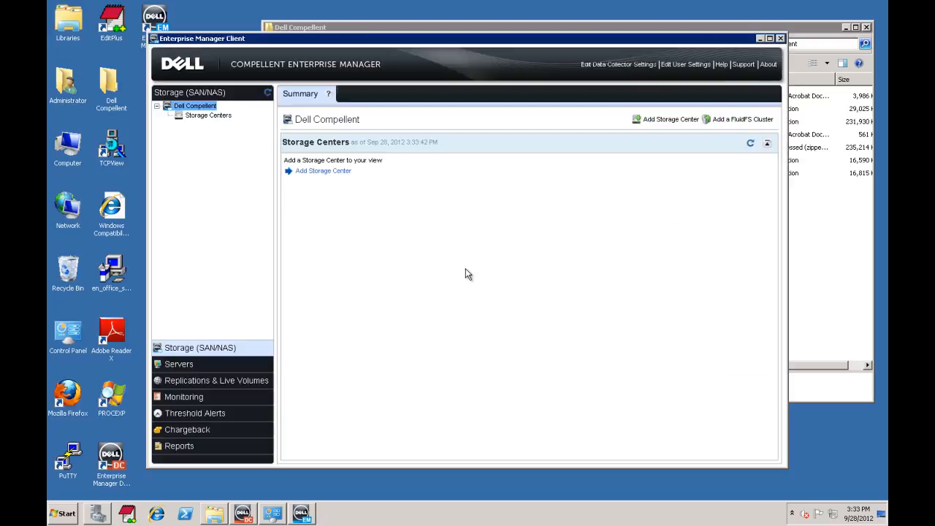
- Add the storage center at host 172.16.22 with user Admin and its password, then minimize the client
left_click(329, 172)
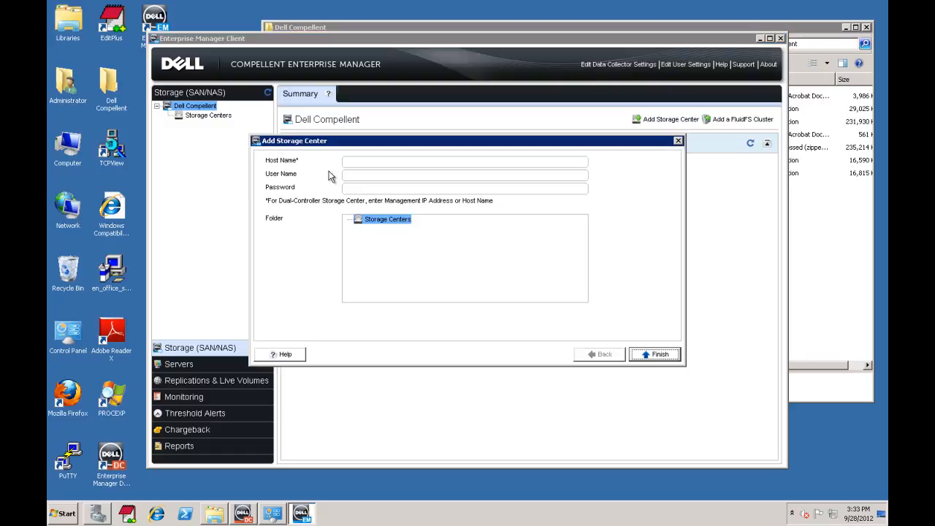
left_click(358, 162)
type("172.16.22")
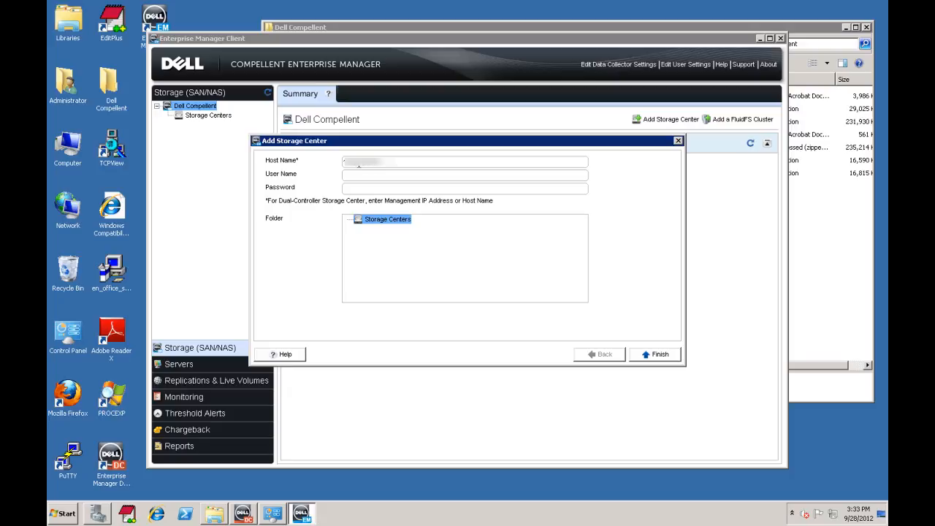
left_click(358, 175)
type("Admin")
key("Tab")
type("********")
key("Return")
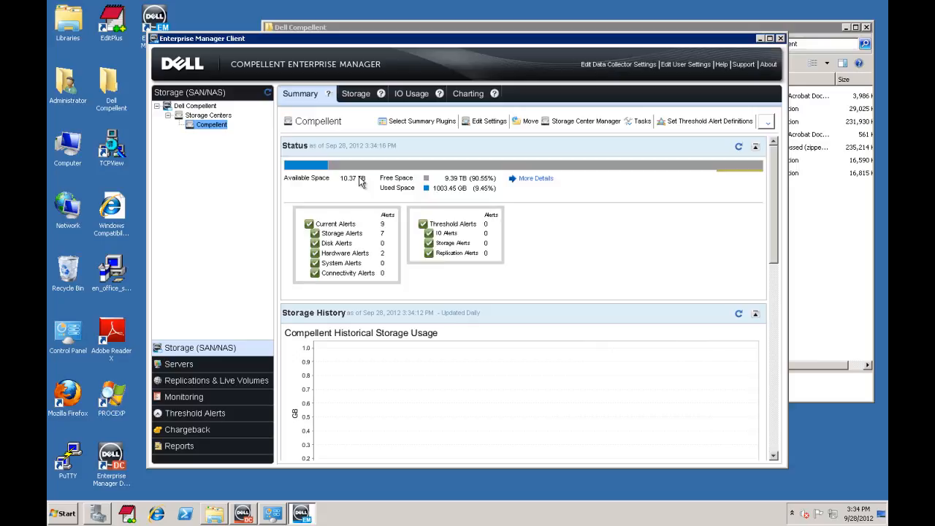
left_click(760, 38)
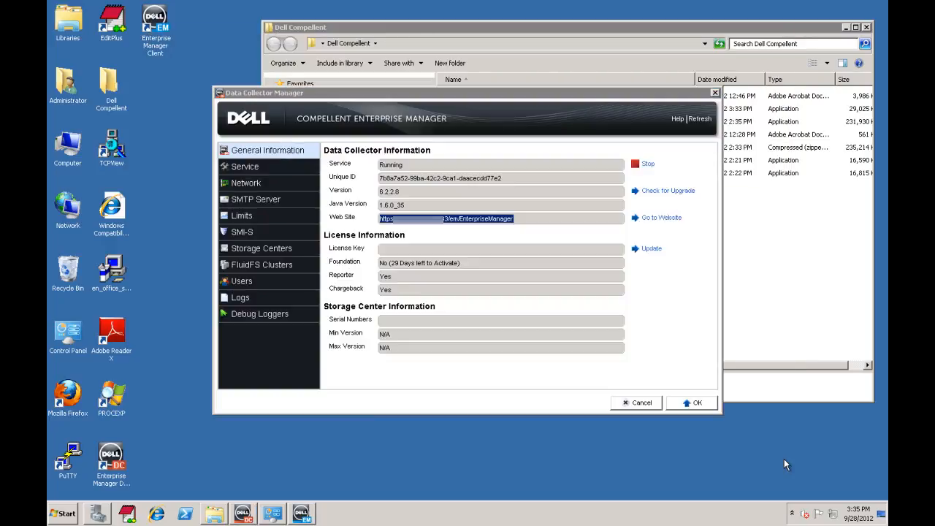
- Launch the SMIS User Configuration Script from the Dell Compellent Start menu folder, then open an Administrator PowerShell
left_click(63, 514)
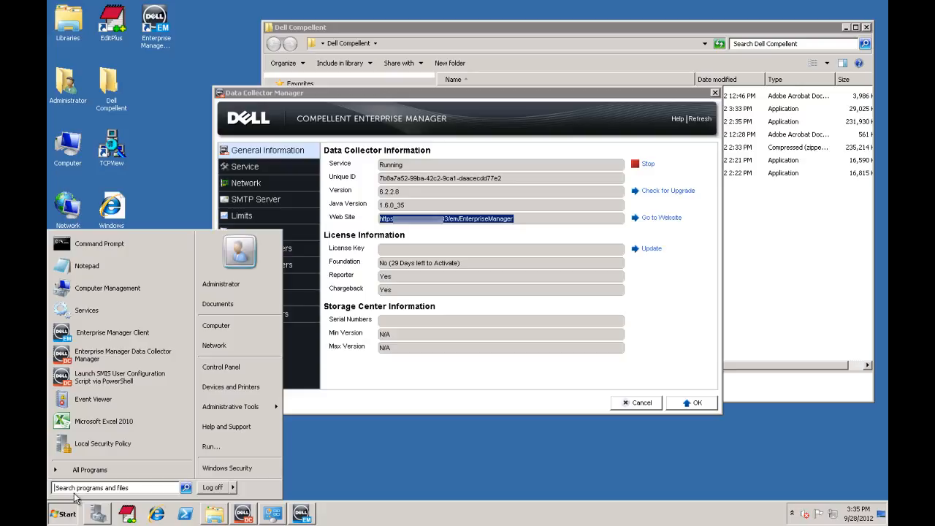
left_click(84, 470)
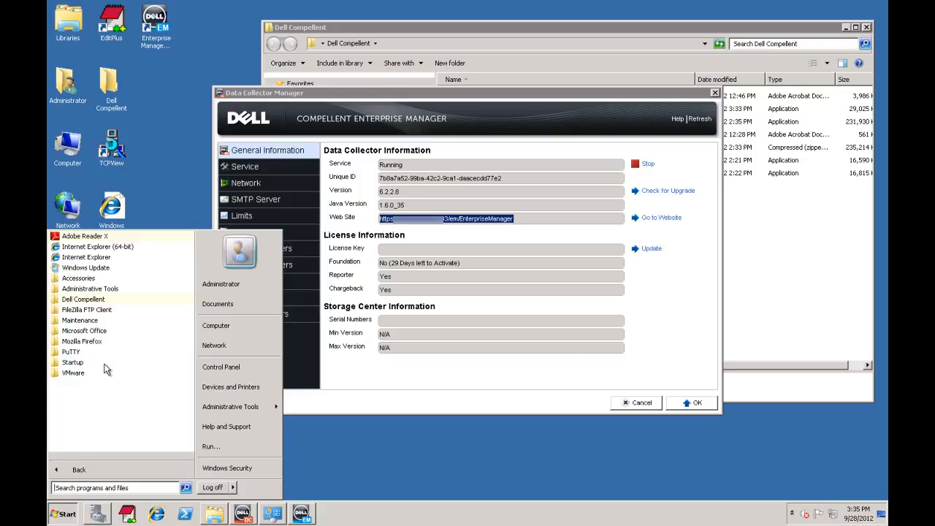
left_click(100, 302)
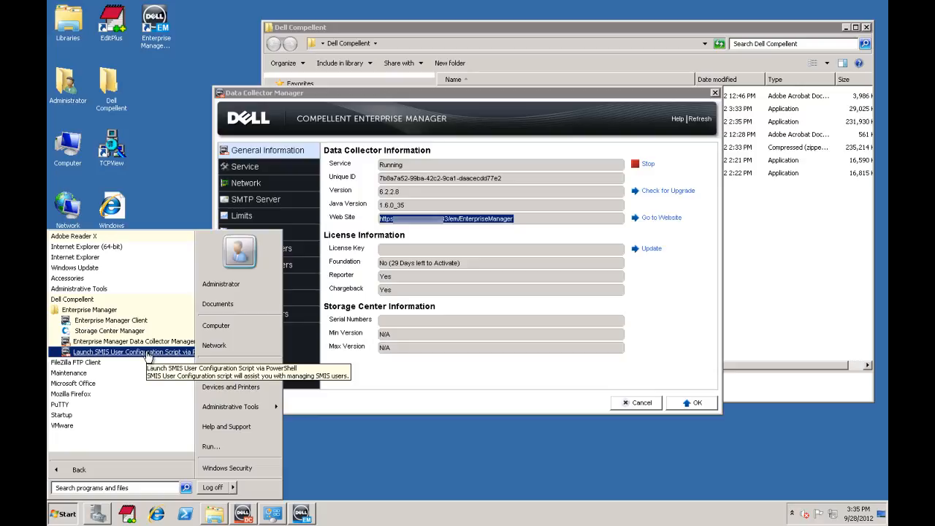
left_click(146, 352)
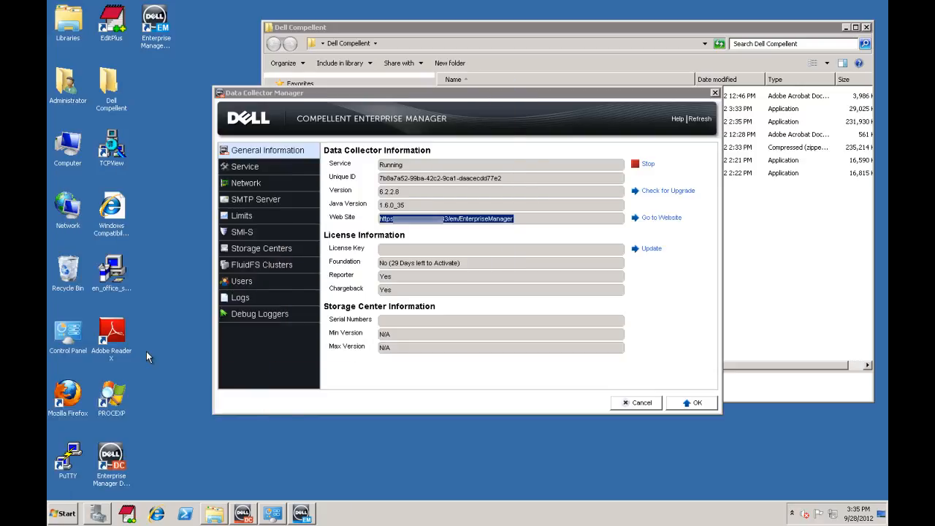
left_click(185, 513)
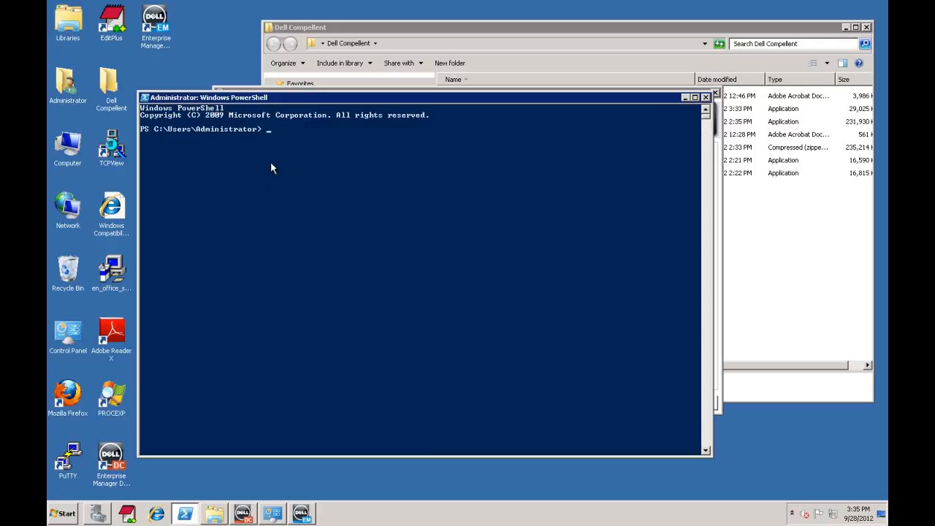
- Check the execution policy (Restricted) and change it to AllSigned, confirming with Y
type("get-e")
key("Tab")
key("Tab")
key("Tab")
key("Tab")
key("Return")
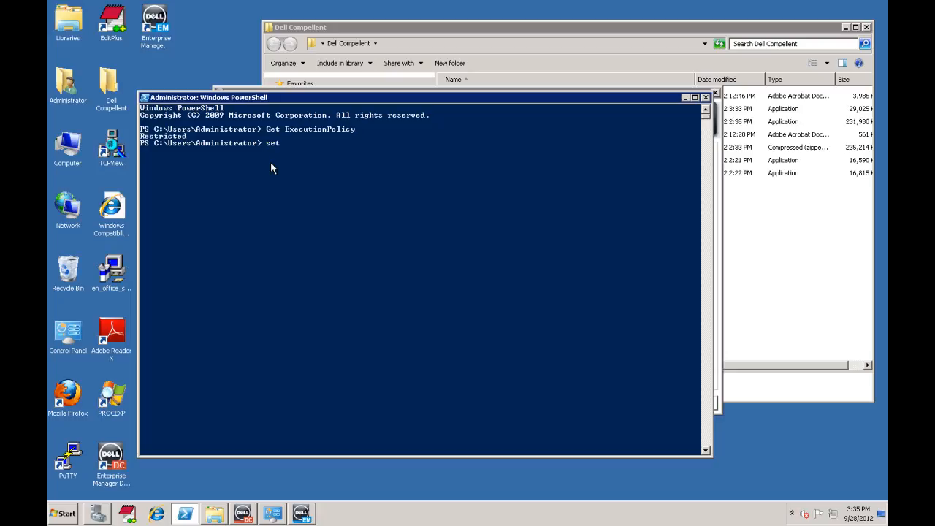
type("set-e")
key("Tab")
type("allsigned")
key("Return")
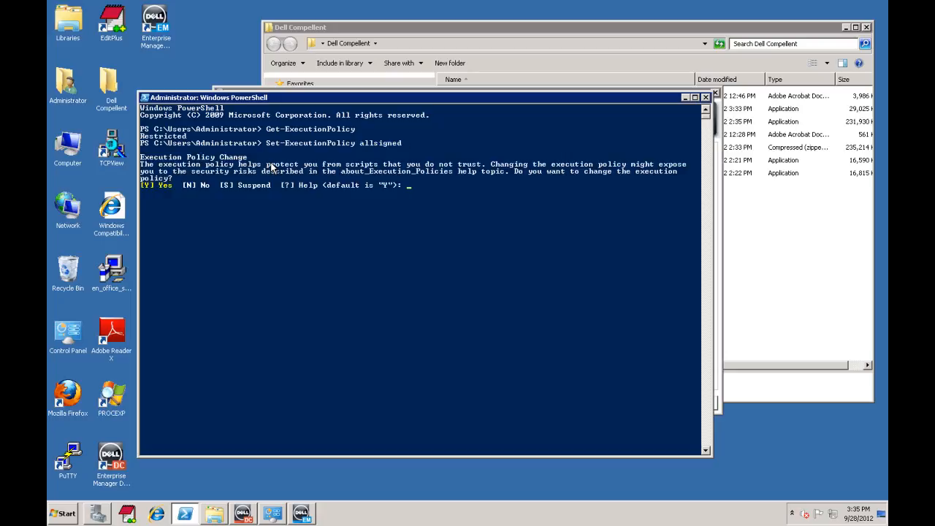
type("y")
key("Return")
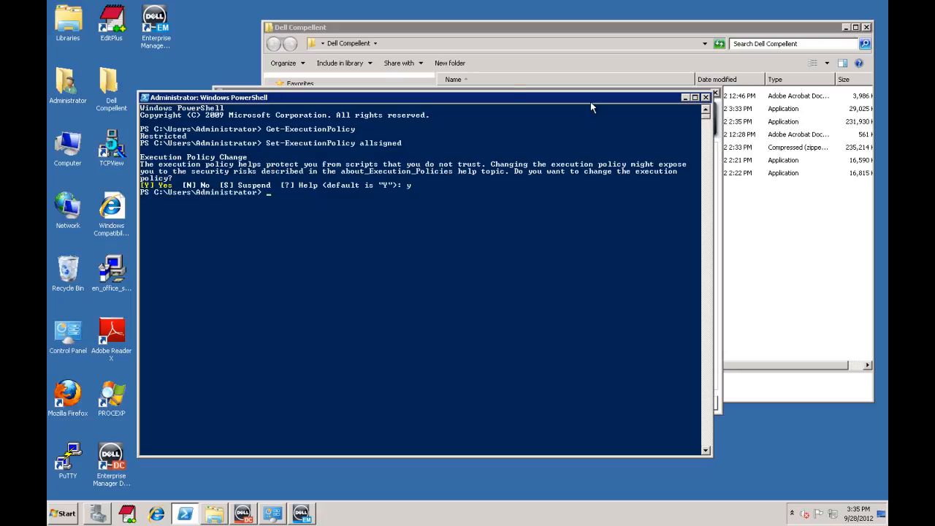
- Close PowerShell and rerun the SMIS User Configuration Script from the Start menu, allowing it to run once
left_click(706, 98)
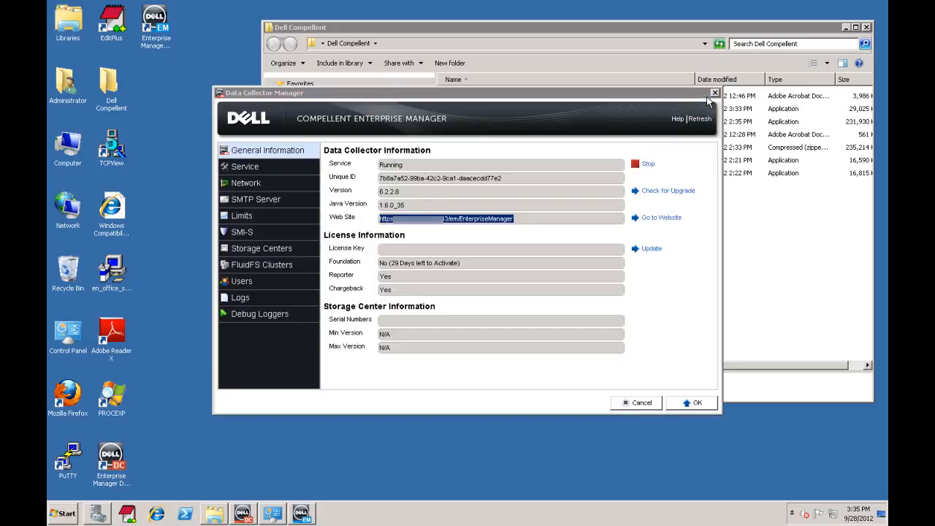
left_click(61, 513)
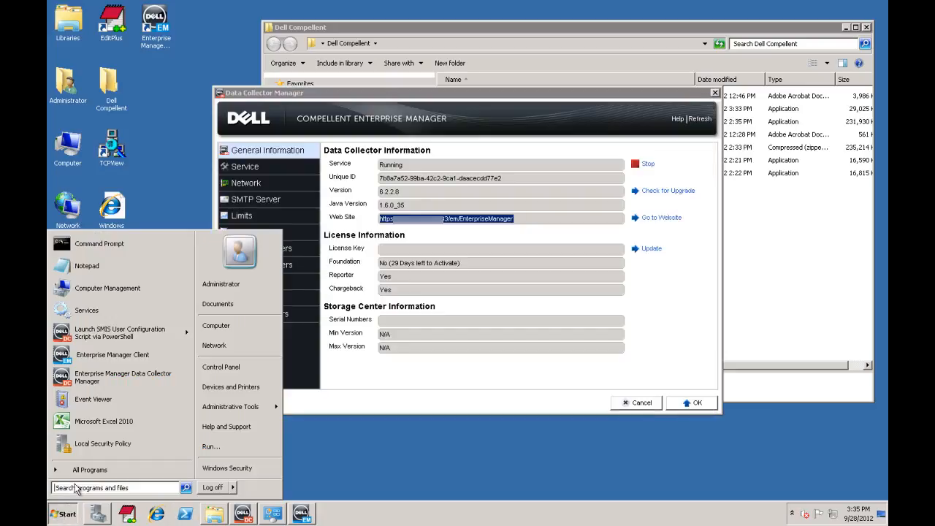
left_click(89, 469)
left_click(86, 299)
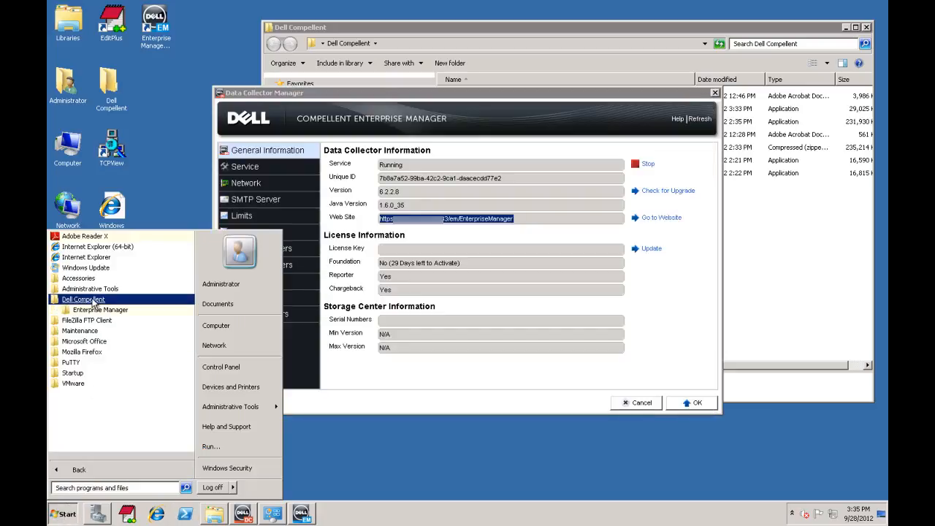
left_click(91, 309)
left_click(111, 352)
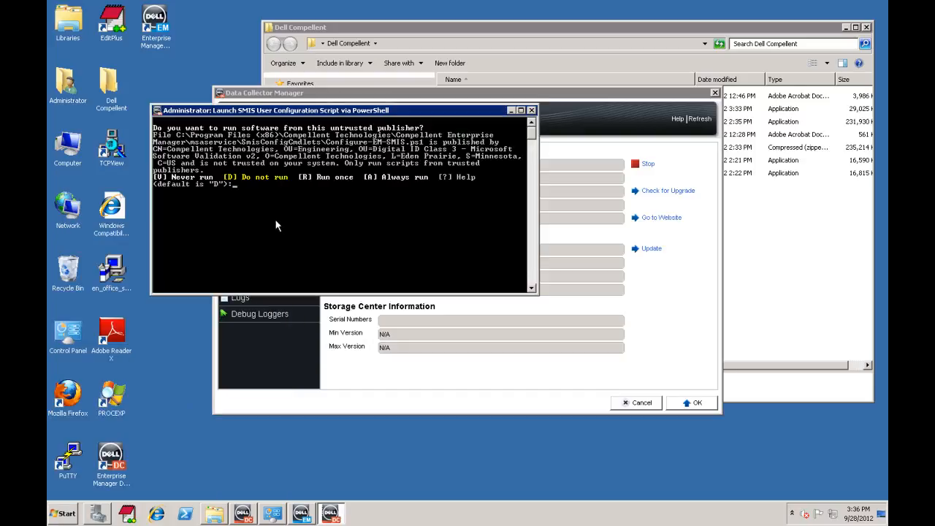
type("r")
key("Return")
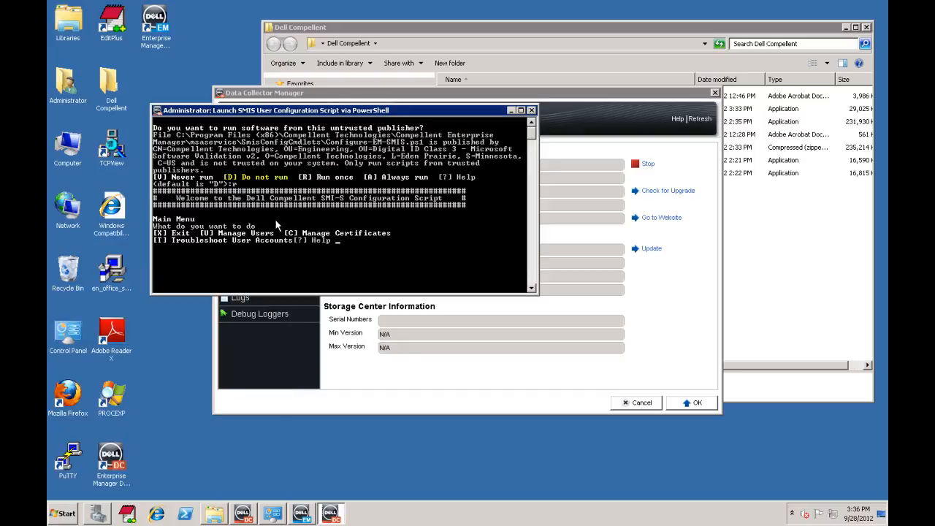
- Open user management and list the existing SMI-S users
type("u")
key("Return")
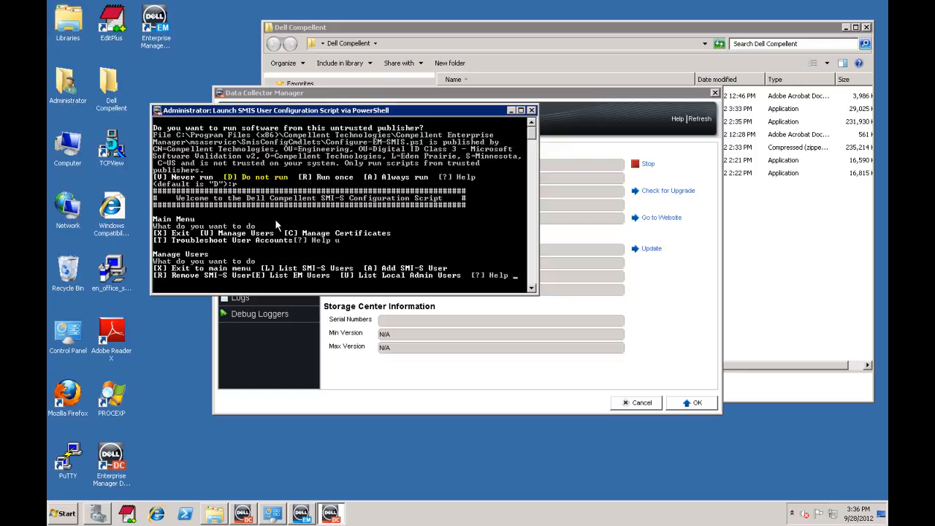
type("l")
key("Return")
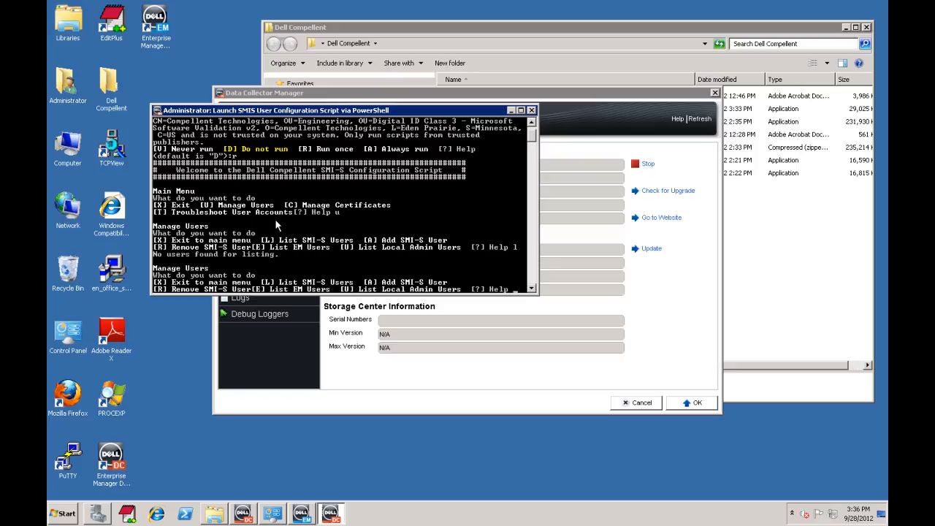
- Add an SMI-S user linked to Enterprise Manager user 2 with a confirmed password
type("a")
key("Return")
type("2")
key("Return")
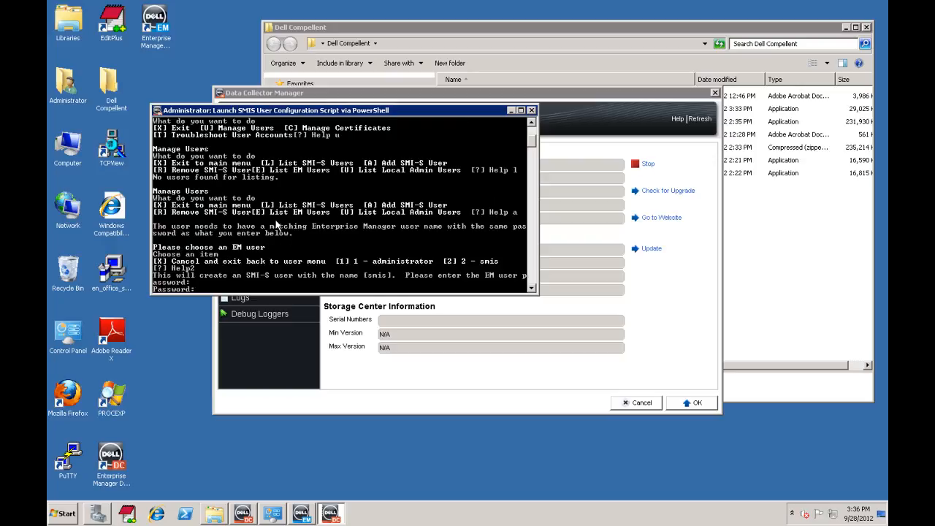
type("****")
key("Return")
type("****")
key("Return")
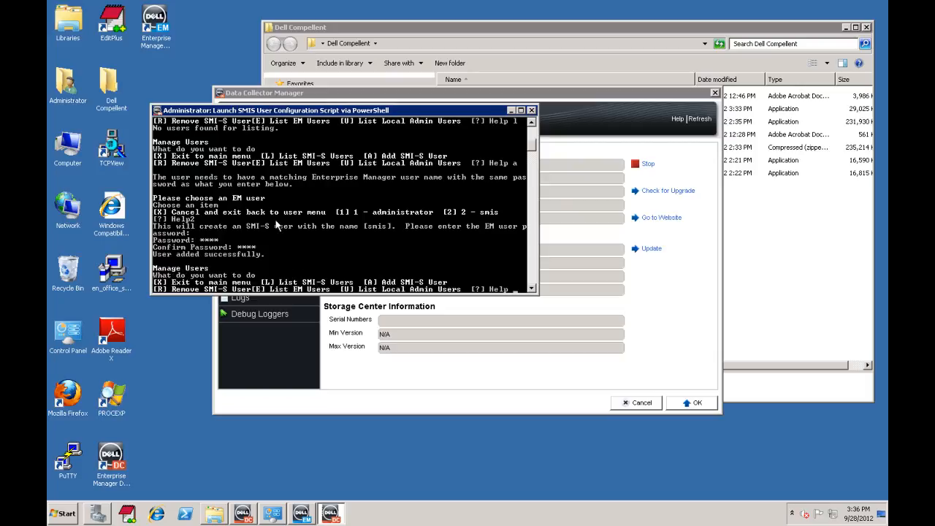
- List SMI-S users to verify smis was added, then return to the main menu
type("l")
key("Return")
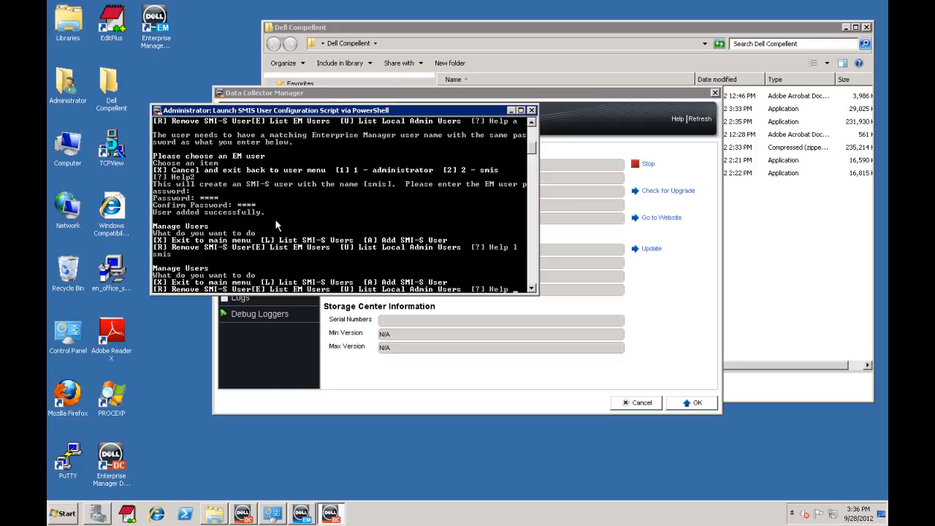
type("x")
key("Return")
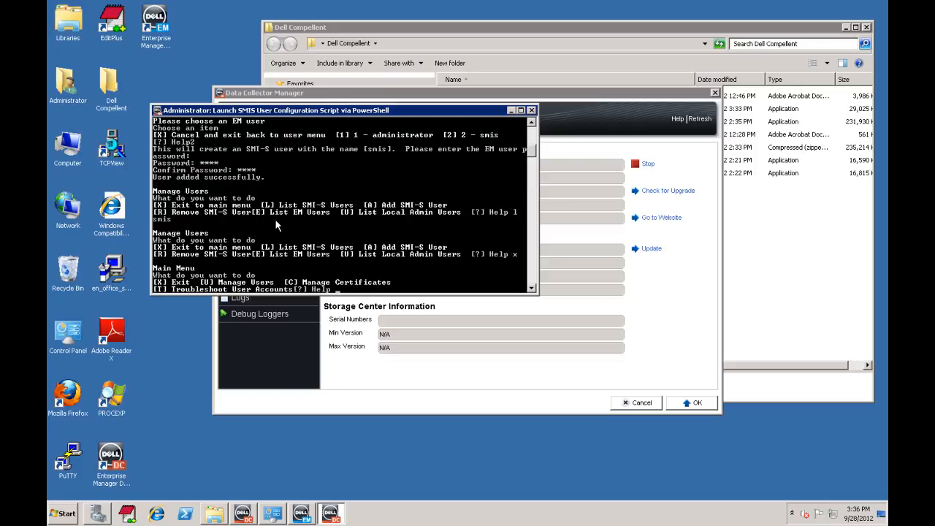
- Add the default server SSL certificate to the trust store for user 1 (smis), then exit the script
type("c")
key("Return")
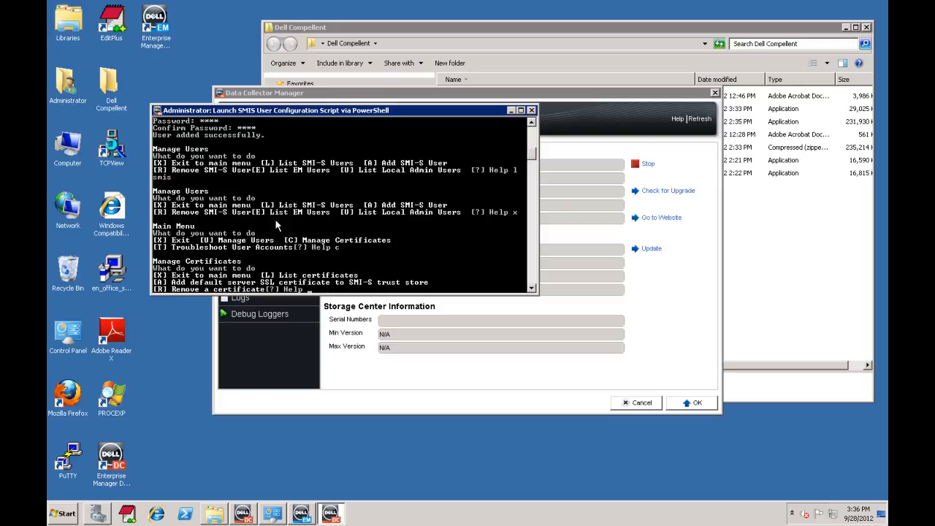
type("a")
key("Return")
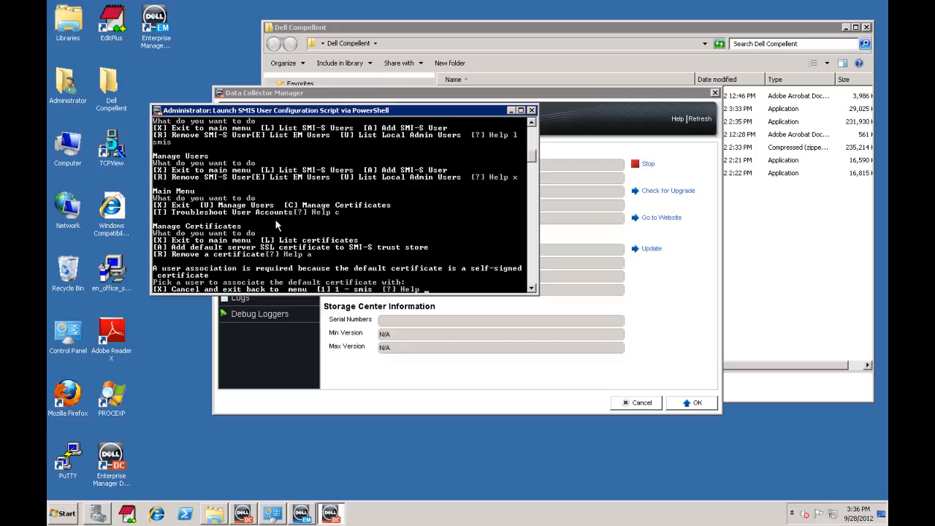
type("1")
key("Return")
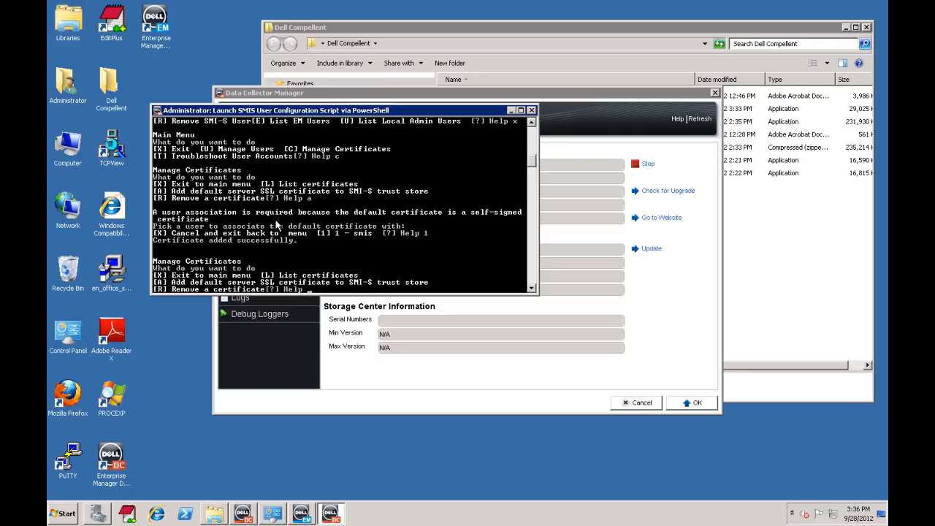
type("x")
key("Return")
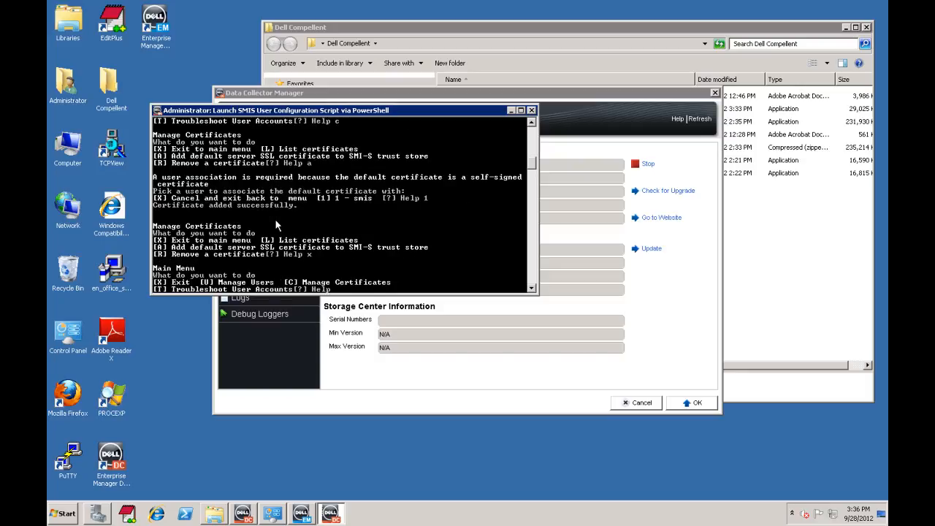
type("x")
key("Return")
key("Return")
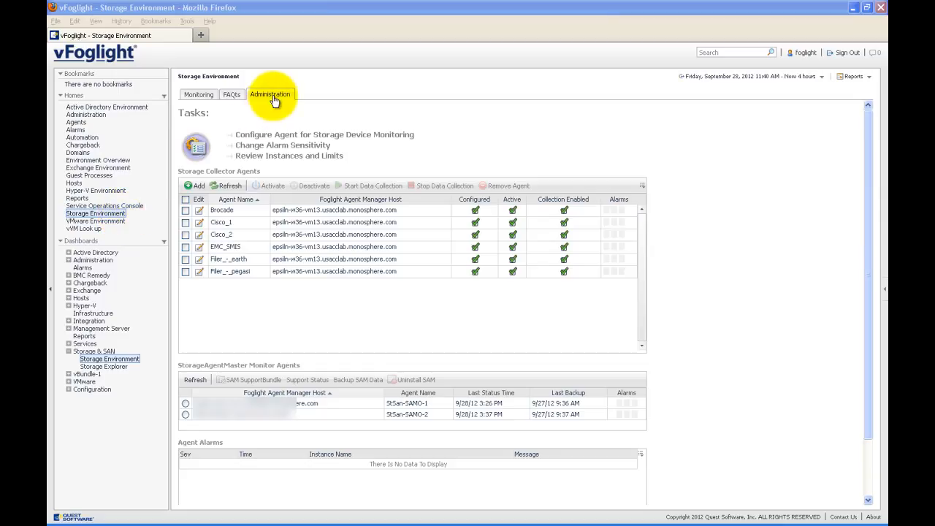
- Add a new storage collector agent and select the second FglAM host, running StSan-SAM-1
left_click(197, 189)
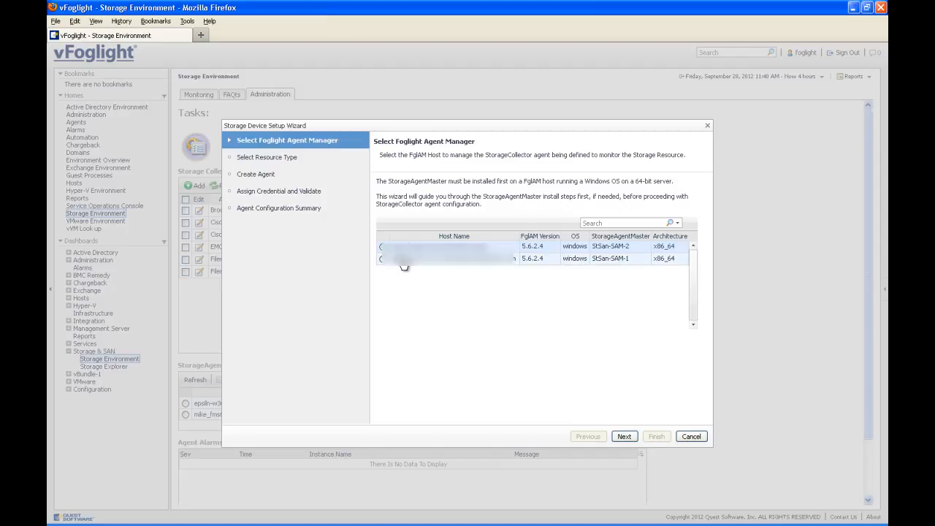
left_click(403, 260)
- Choose Storage Array as the resource type with Dell Compellent as the model
left_click(625, 436)
left_click(449, 290)
left_click(578, 294)
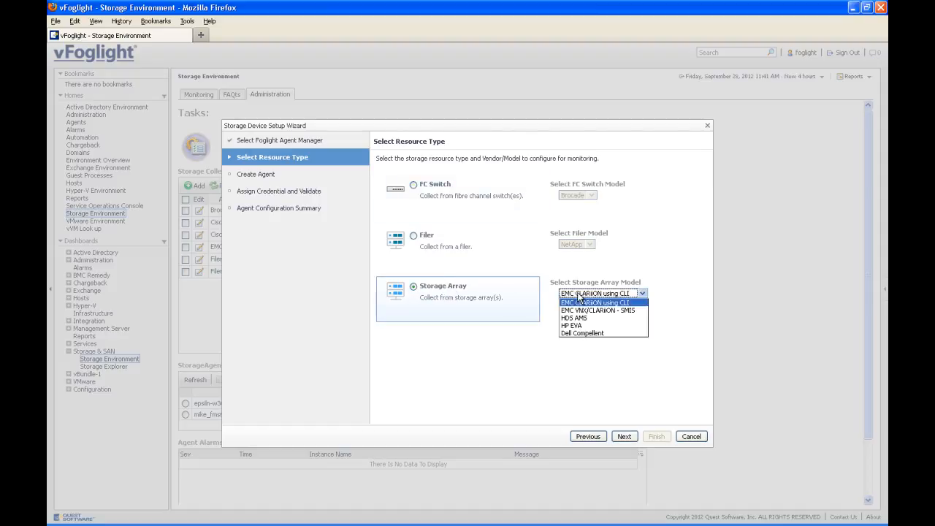
left_click(582, 333)
left_click(625, 436)
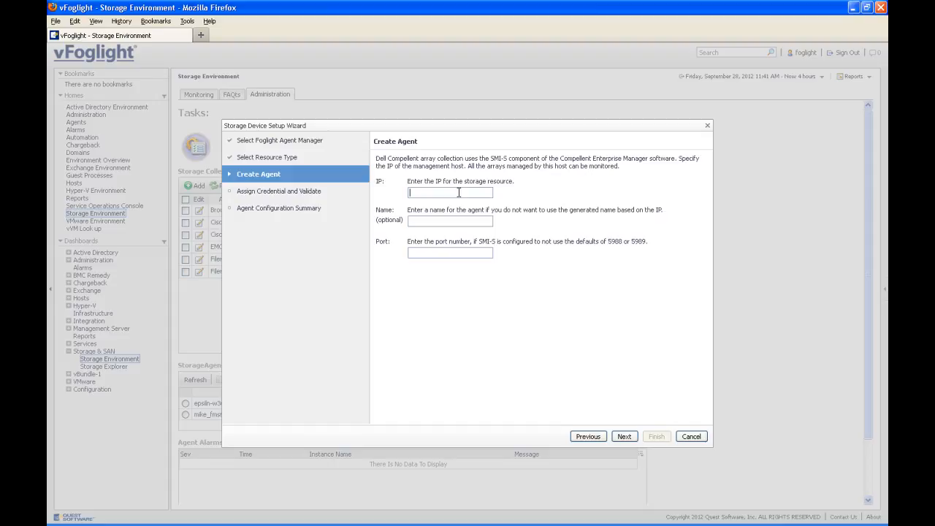
- Enter management IP 10.4.11 and agent name Dell_Compellent, then submit for validation
type("10.4.11")
left_click(444, 223)
type("Dell Compellent")
left_click(626, 437)
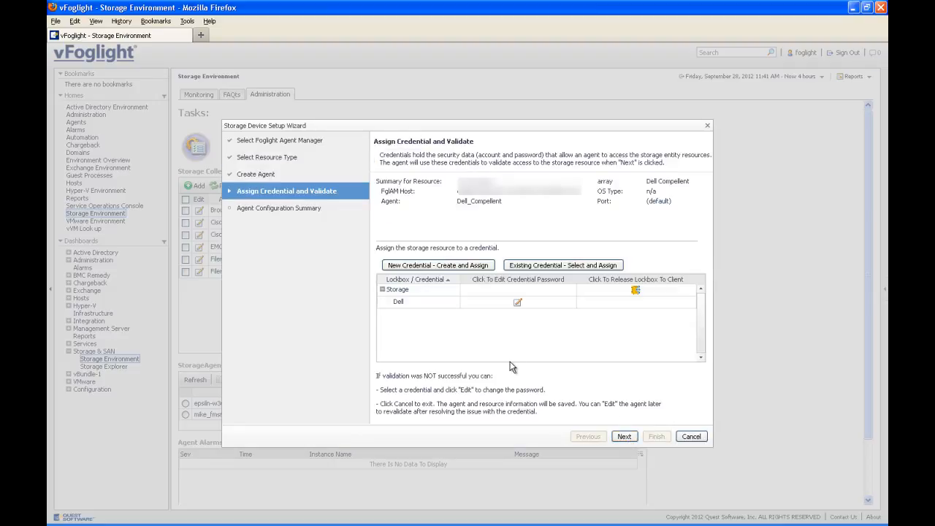
- Release the Dell credential's Storage lockbox to the client and validate the agent credentials
left_click(517, 304)
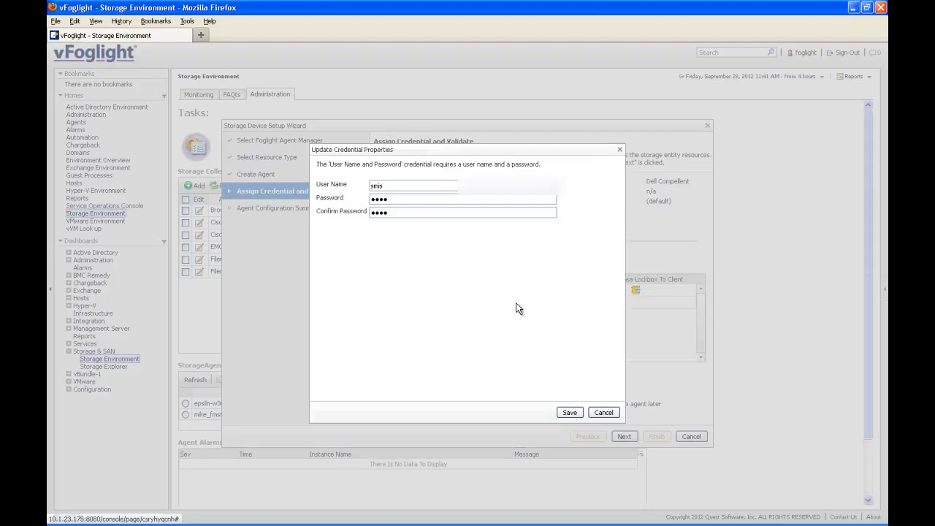
left_click(603, 412)
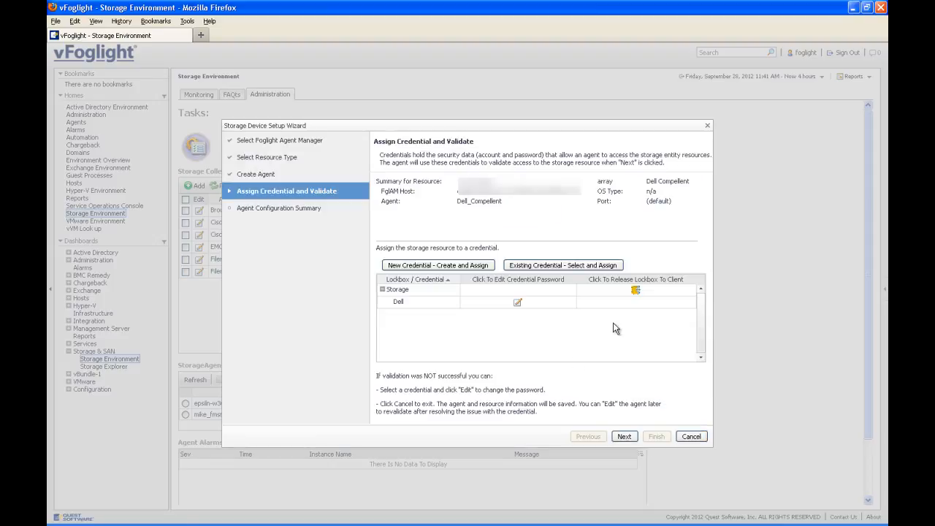
left_click(635, 292)
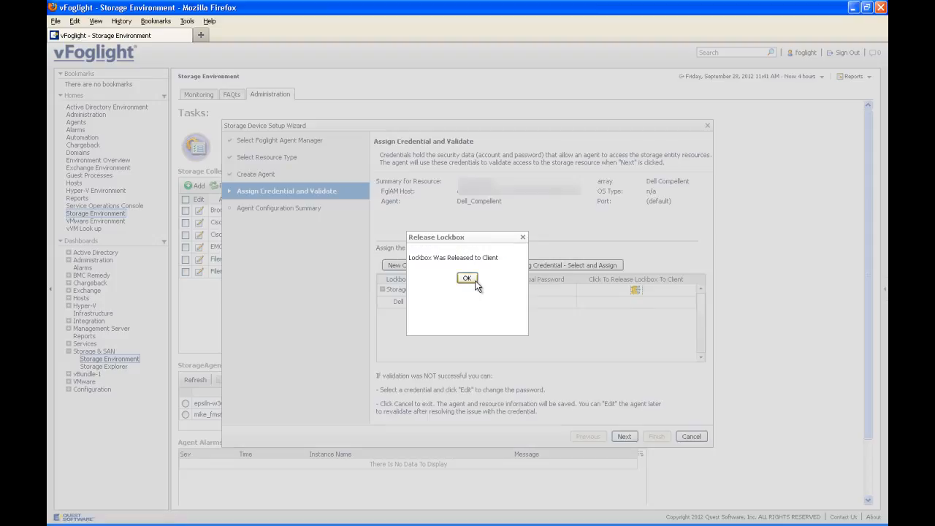
left_click(467, 278)
left_click(622, 435)
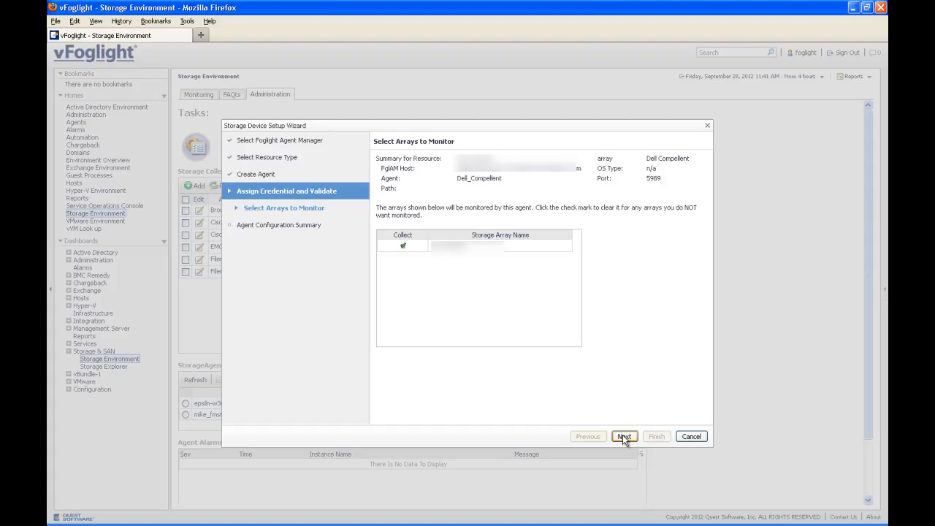
- Review the Agent Configuration Summary and finish creating the Dell_Compellent agent
left_click(622, 436)
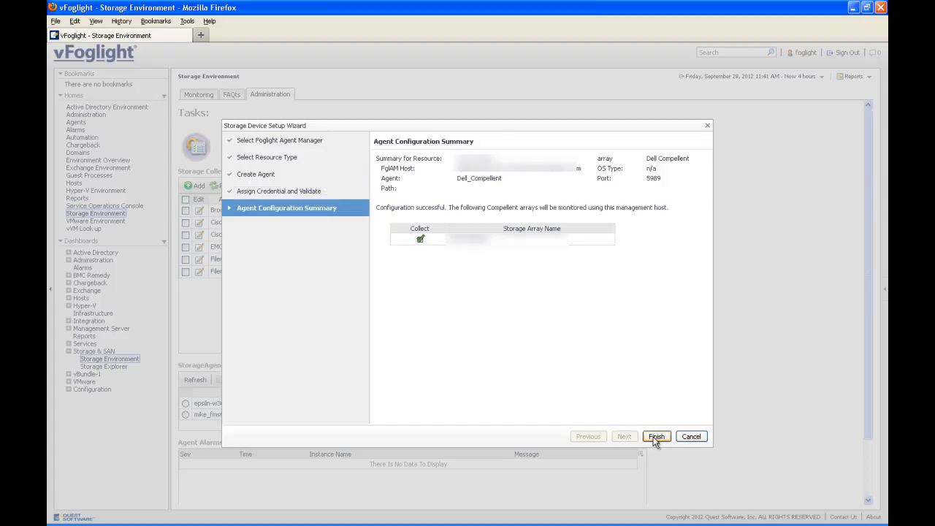
left_click(655, 439)
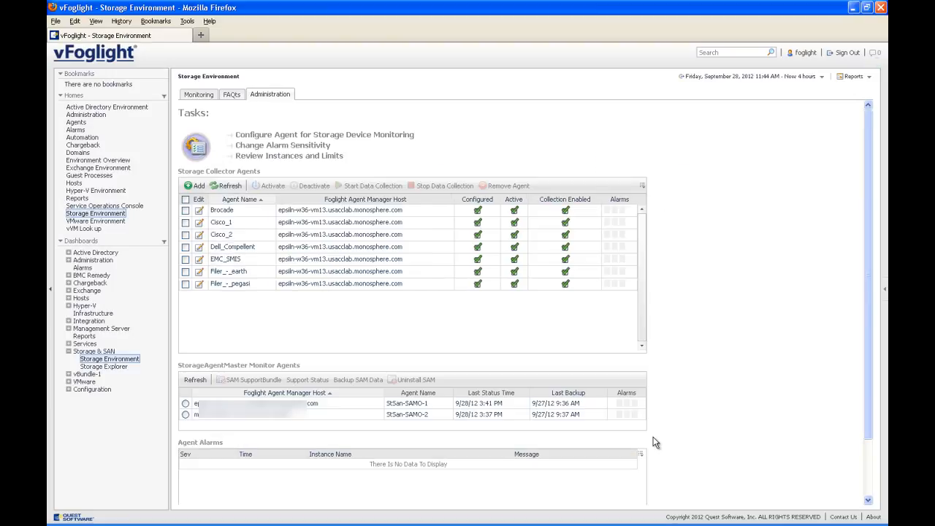
left_click(200, 248)
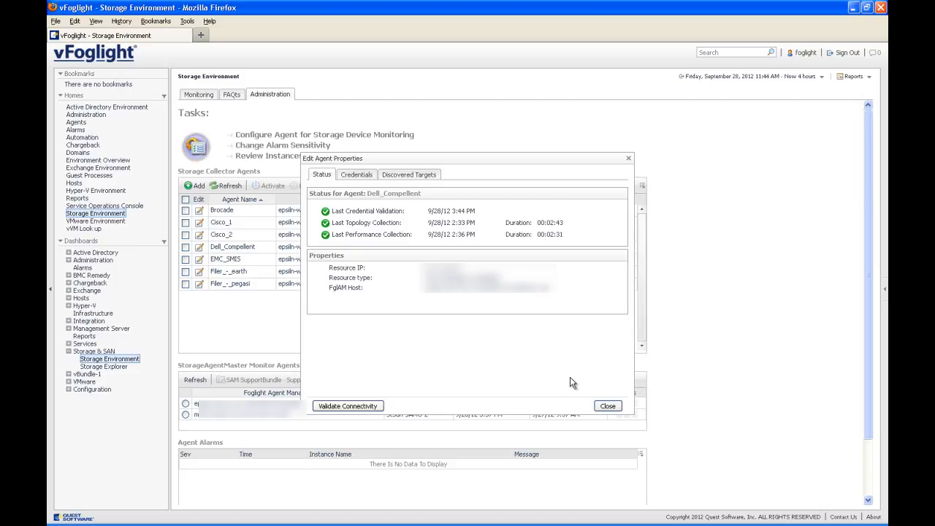
left_click(370, 175)
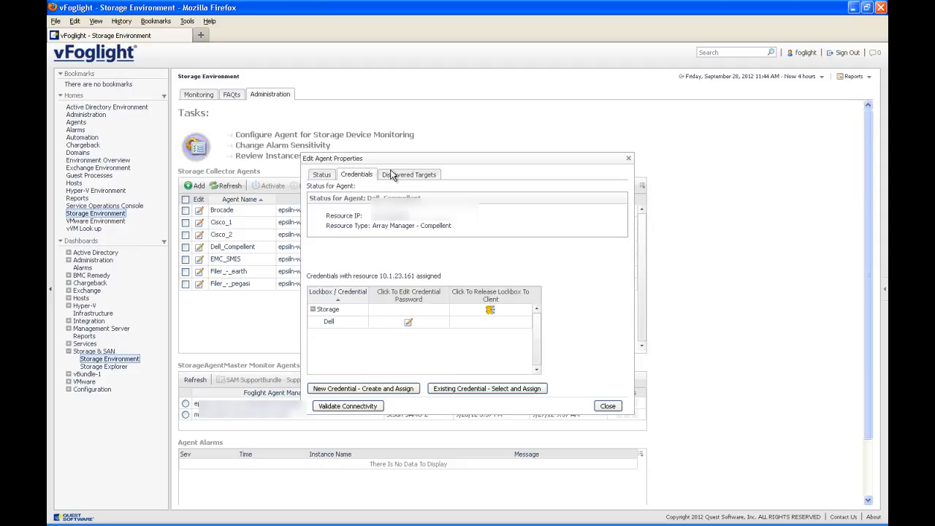
left_click(398, 178)
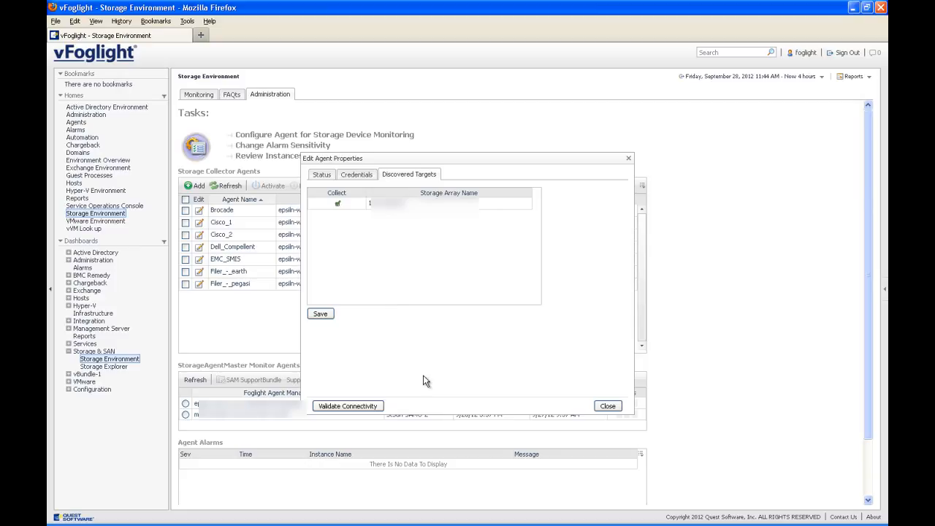
left_click(606, 406)
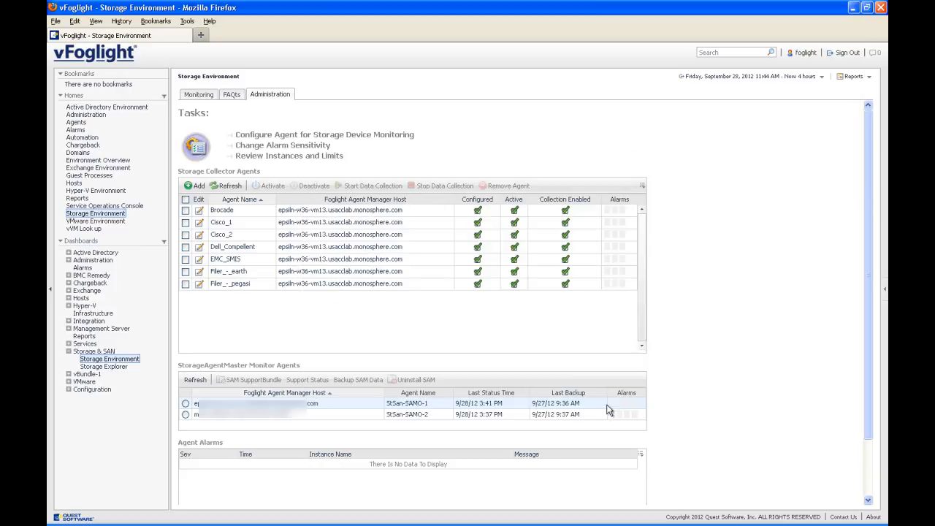